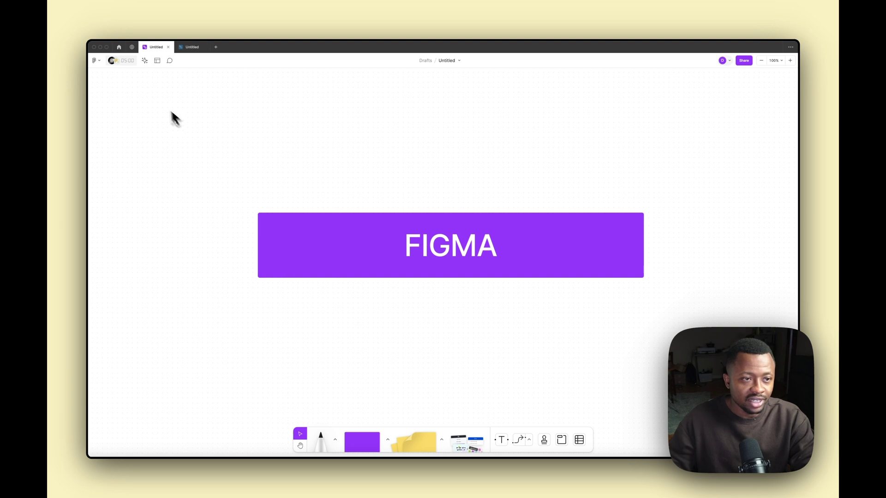
Step: Go to the home file browser and review the account menu options, favourite files and teams
{"action": "left_click", "coordinate": [119, 47]}
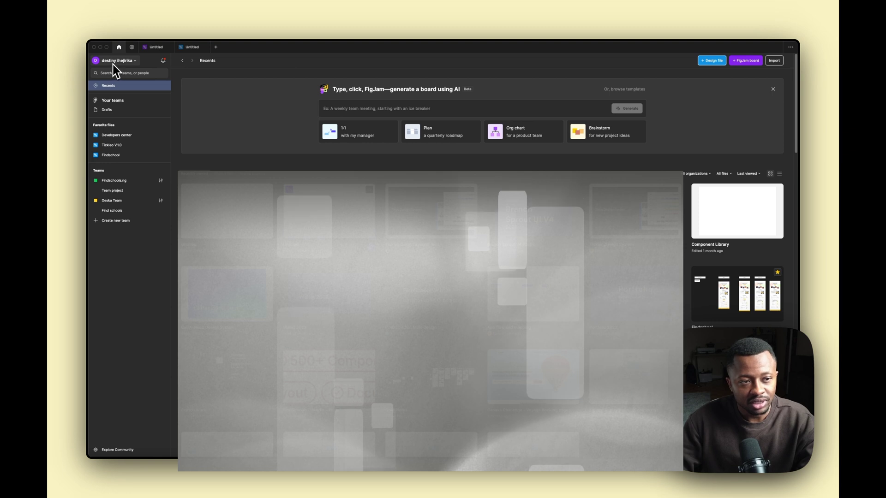
{"action": "left_click", "coordinate": [134, 62]}
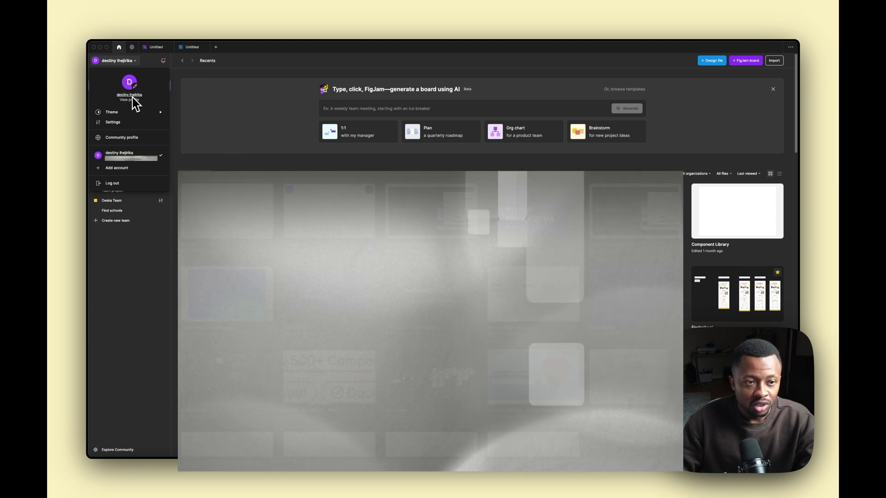
{"action": "mouse_move", "coordinate": [125, 115]}
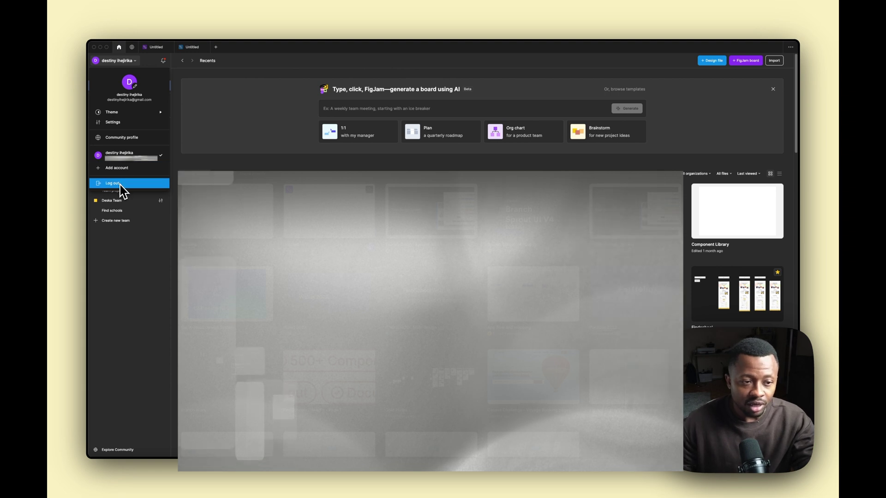
{"action": "left_click", "coordinate": [121, 276]}
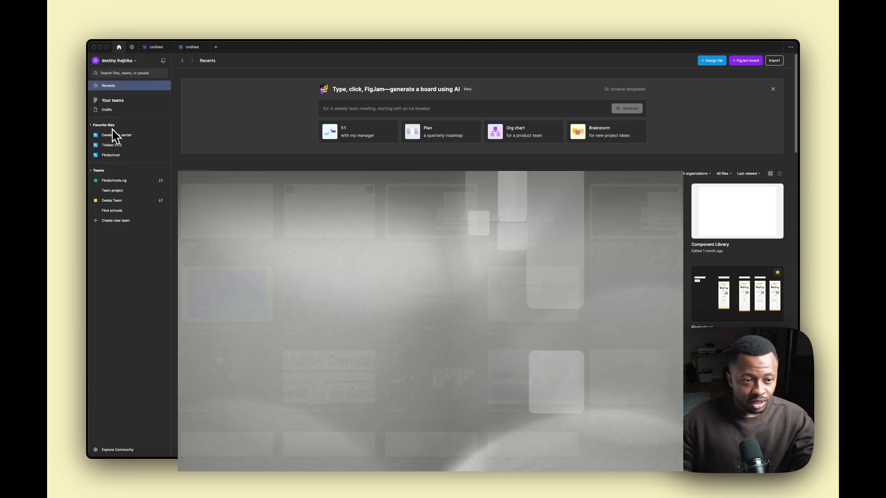
{"action": "mouse_move", "coordinate": [120, 145]}
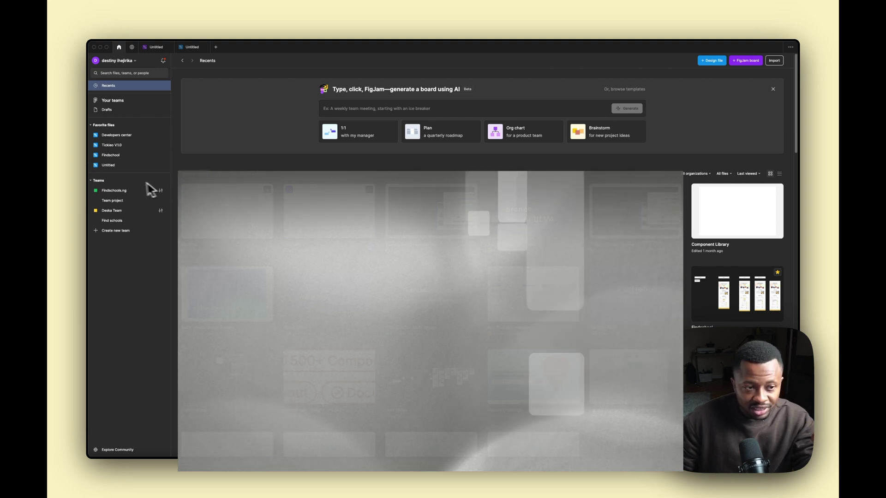
{"action": "mouse_move", "coordinate": [115, 168]}
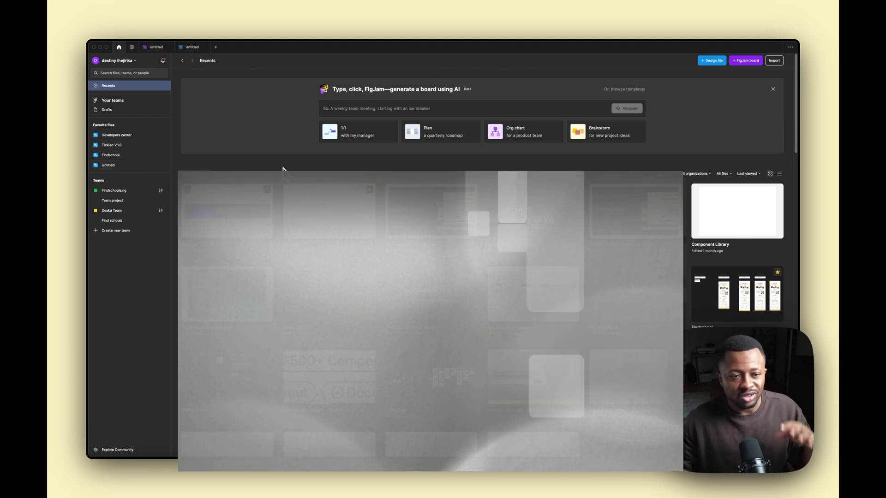
{"action": "mouse_move", "coordinate": [174, 168]}
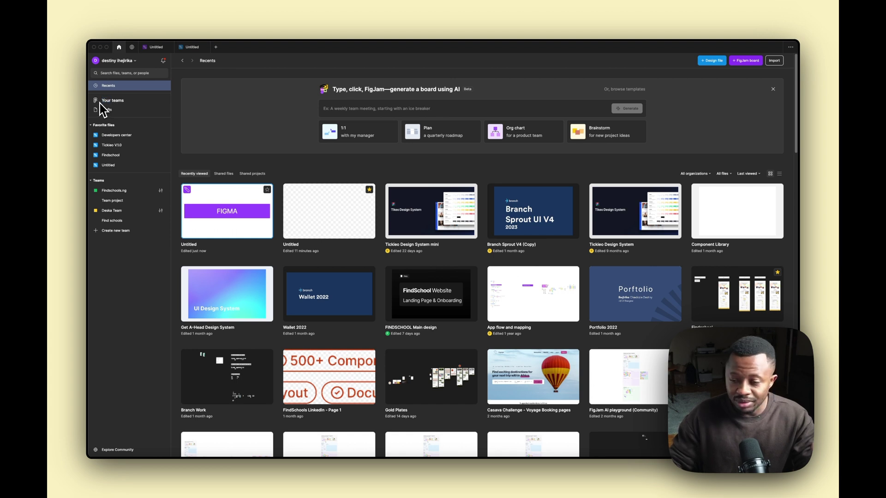
Step: Look through the Drafts files and the deleted files, and return to the Drafts list
{"action": "left_click", "coordinate": [109, 111]}
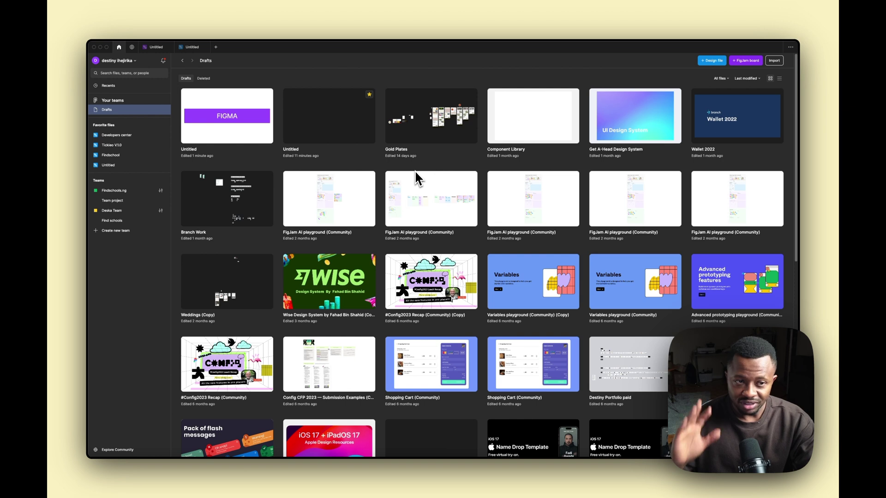
{"action": "left_click", "coordinate": [202, 79]}
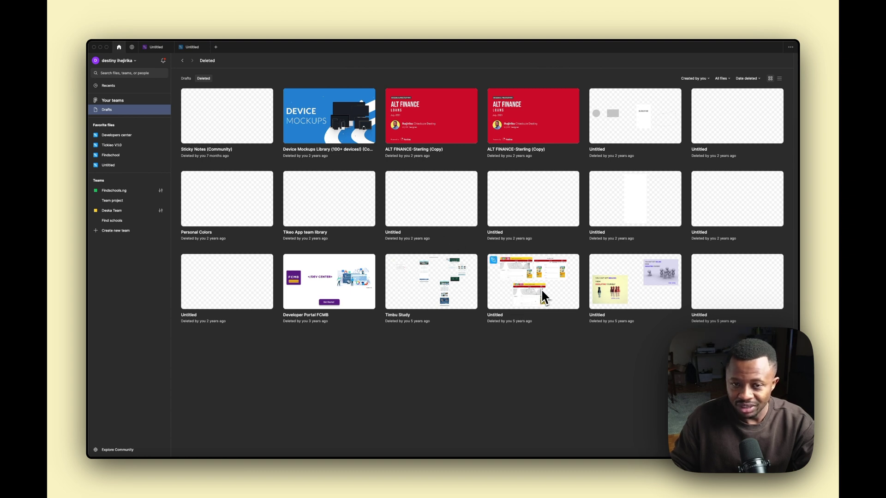
{"action": "left_click", "coordinate": [186, 78]}
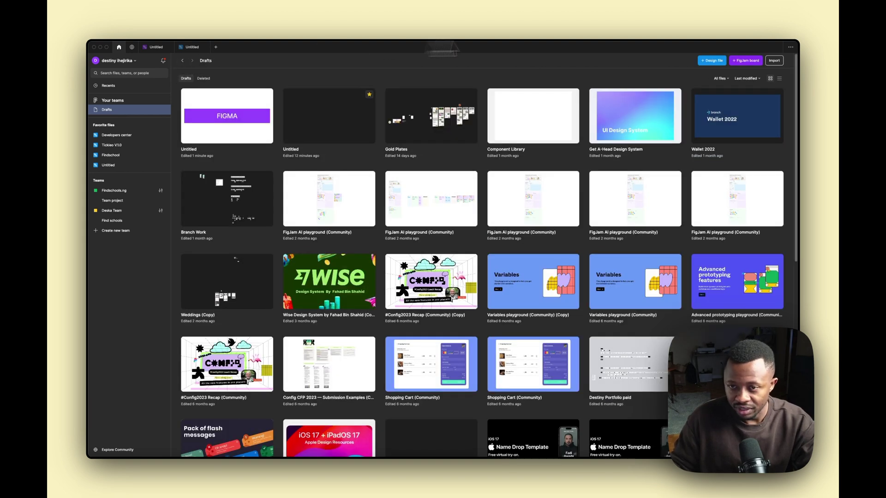
Step: Create a new design file in Drafts, reopen it from the Drafts list and rename it New File
{"action": "left_click", "coordinate": [711, 61]}
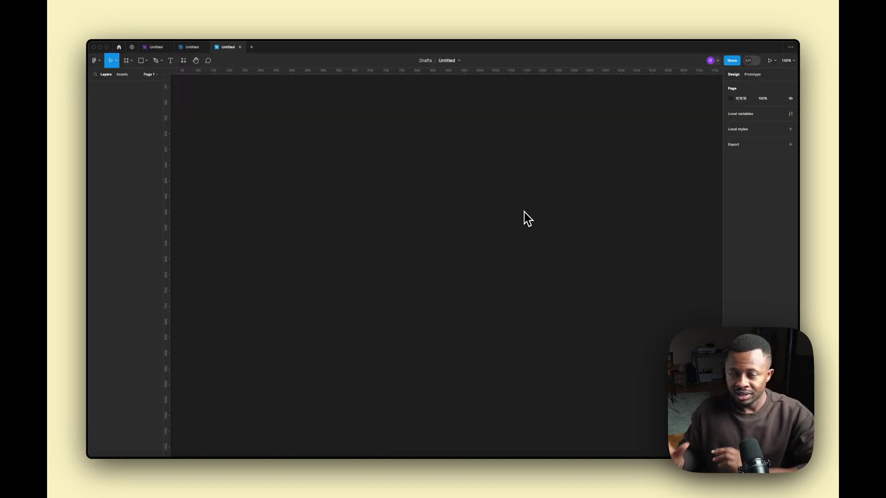
{"action": "left_click", "coordinate": [428, 63]}
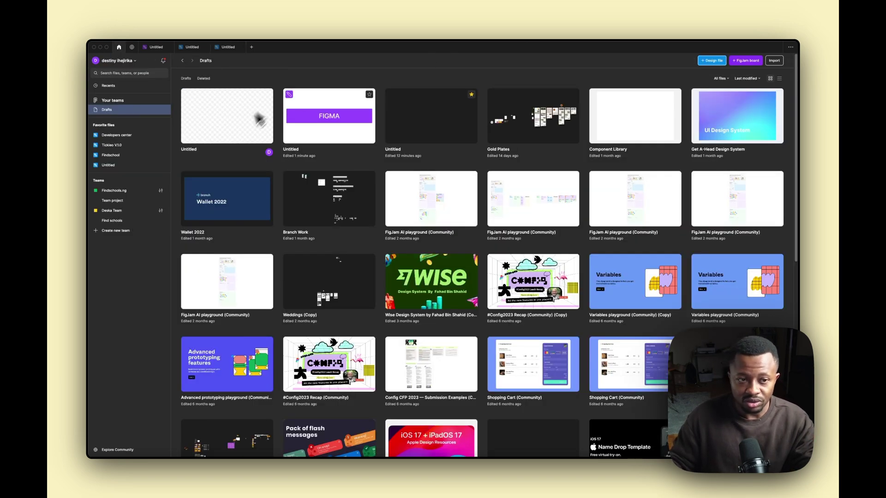
{"action": "double_click", "coordinate": [205, 131]}
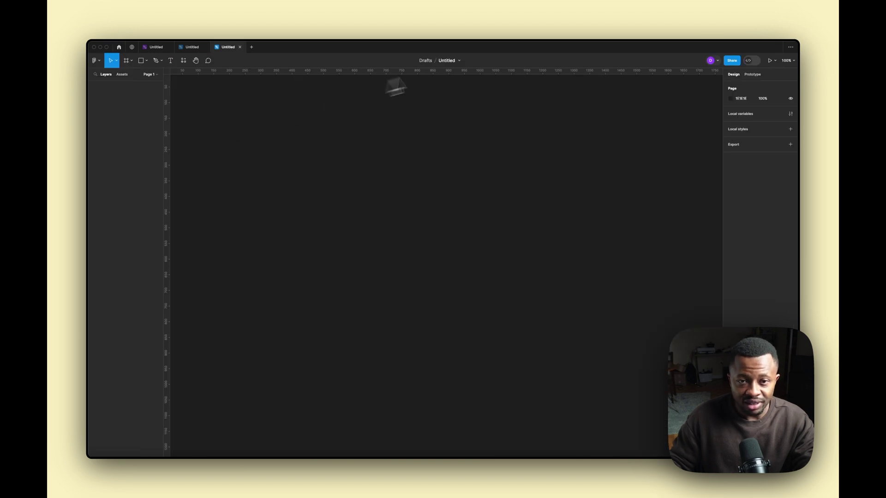
{"action": "type", "text": "New File"}
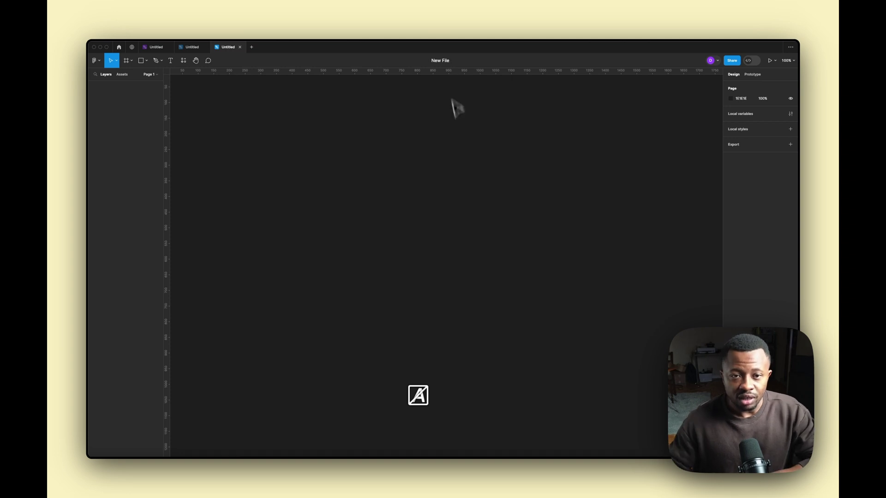
{"action": "left_click", "coordinate": [463, 156]}
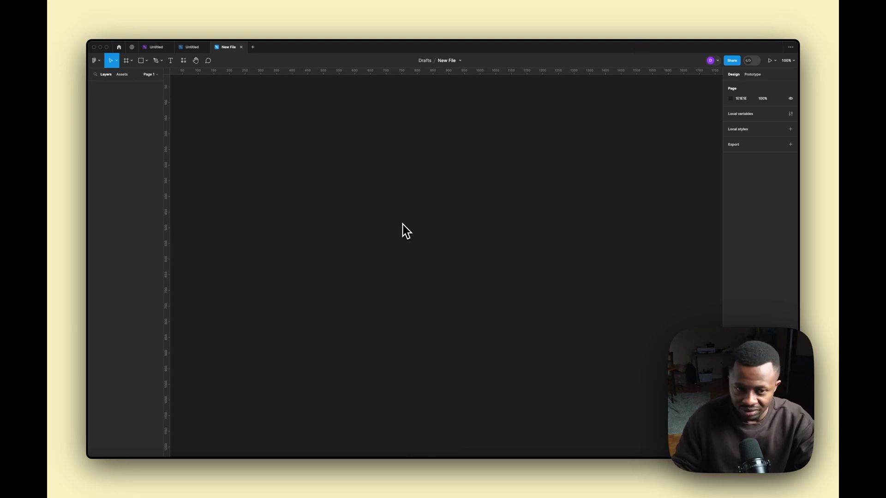
Step: Draw a frame on the empty canvas and narrow it to about 258 × 522
{"action": "left_click", "coordinate": [126, 63]}
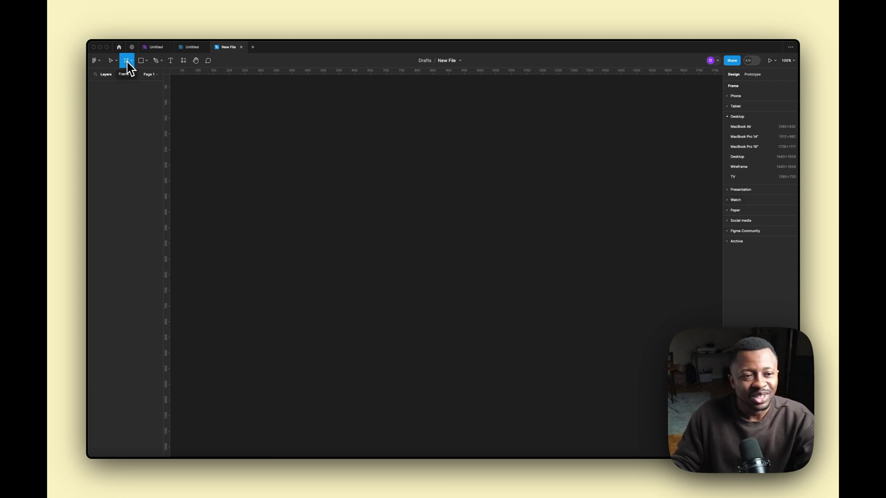
{"action": "left_click_drag", "start_coordinate": [299, 148], "coordinate": [517, 312]}
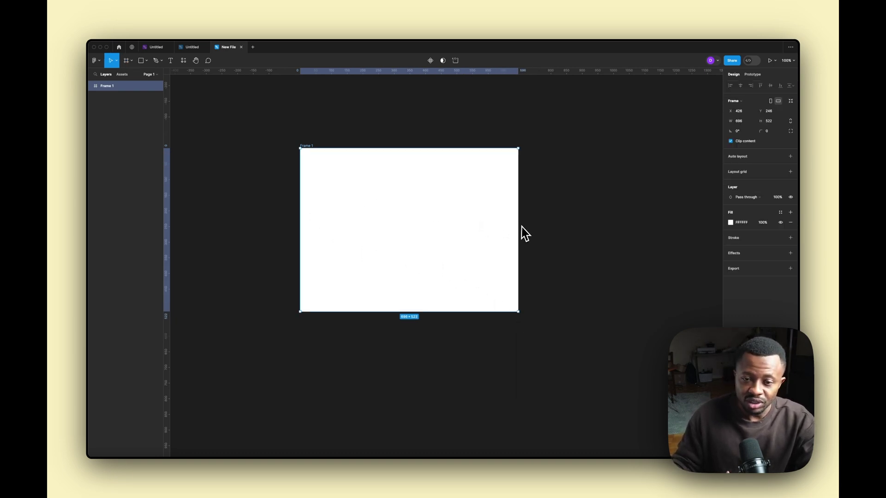
{"action": "left_click_drag", "start_coordinate": [517, 227], "coordinate": [379, 226]}
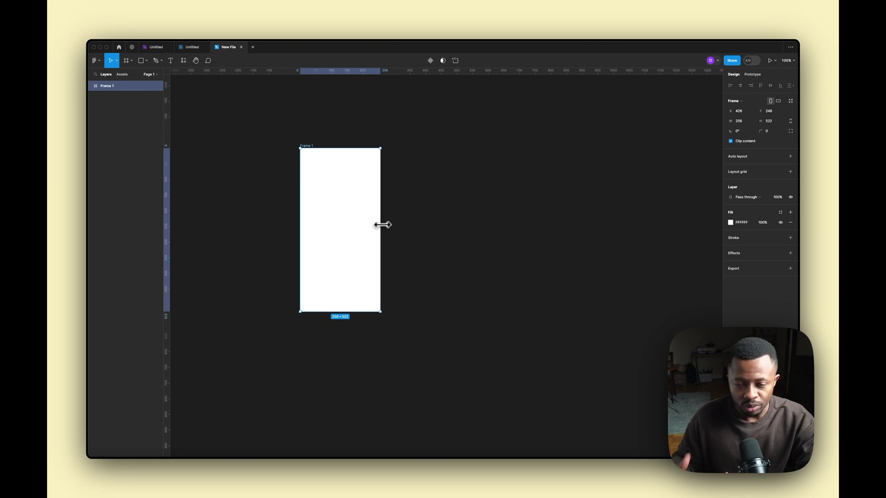
Step: Draw a rectangle about 352 × 205 beside the frame and an ellipse about 251 × 244 below the rectangle
{"action": "left_click", "coordinate": [146, 63]}
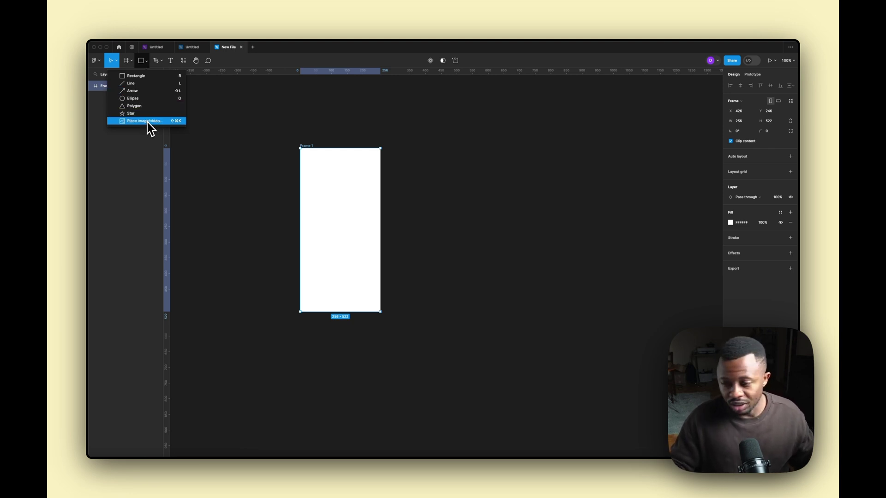
{"action": "left_click", "coordinate": [152, 75]}
{"action": "left_click_drag", "start_coordinate": [429, 166], "coordinate": [539, 229]}
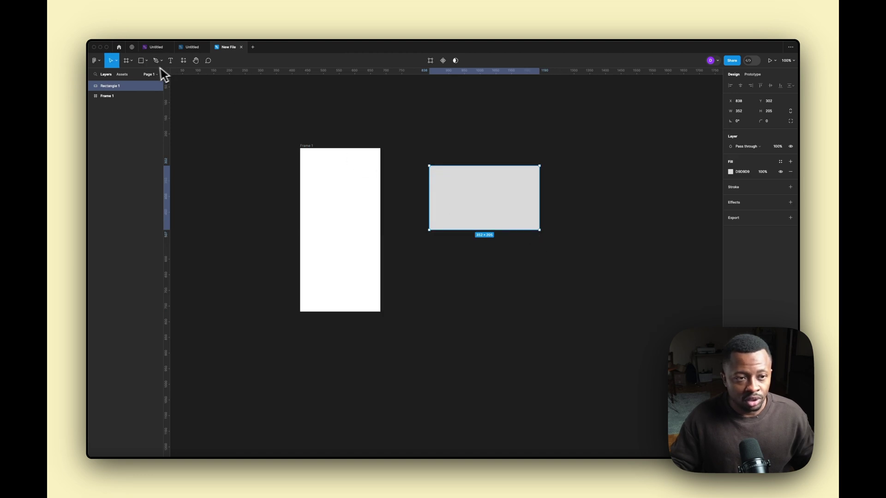
{"action": "left_click", "coordinate": [146, 60]}
{"action": "left_click", "coordinate": [145, 101]}
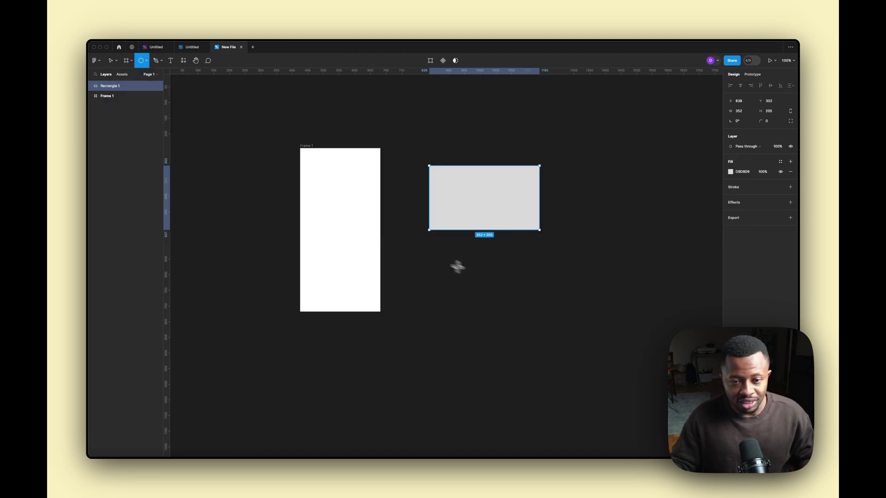
{"action": "left_click_drag", "start_coordinate": [441, 257], "coordinate": [521, 334]}
Step: Draw a tall star on the far side of the rectangle and ellipse from the frame, and deselect it
{"action": "left_click", "coordinate": [142, 60]}
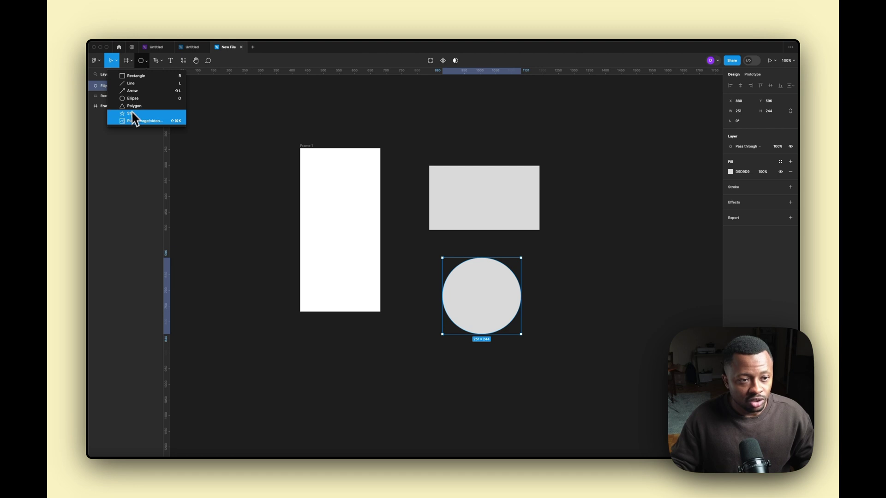
{"action": "left_click", "coordinate": [134, 118]}
{"action": "left_click_drag", "start_coordinate": [601, 192], "coordinate": [659, 309]}
{"action": "scroll", "coordinate": [605, 287], "scroll_direction": "right", "scroll_amount": 3}
{"action": "left_click", "coordinate": [535, 268]}
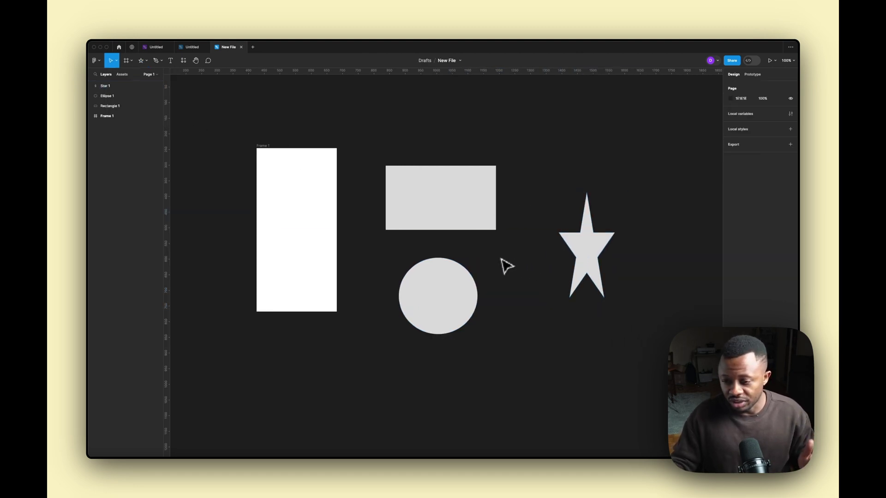
Step: Draw a closed curved vector shape about 651 × 252 above the frame and rectangle with the Pen tool, and finish editing it
{"action": "scroll", "coordinate": [506, 263], "scroll_direction": "up", "scroll_amount": 5}
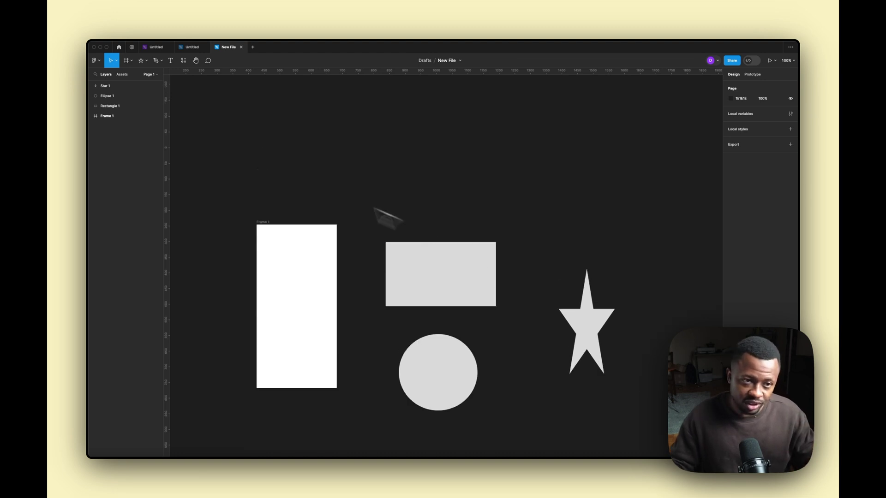
{"action": "left_click", "coordinate": [157, 65]}
{"action": "left_click", "coordinate": [255, 152]}
{"action": "key", "text": "ctrl+z"}
{"action": "left_click", "coordinate": [216, 144]}
{"action": "key", "text": "ctrl+z"}
{"action": "left_click", "coordinate": [262, 150]}
{"action": "left_click_drag", "start_coordinate": [488, 153], "coordinate": [488, 154]}
{"action": "left_click_drag", "start_coordinate": [444, 209], "coordinate": [396, 199]}
{"action": "left_click", "coordinate": [423, 187]}
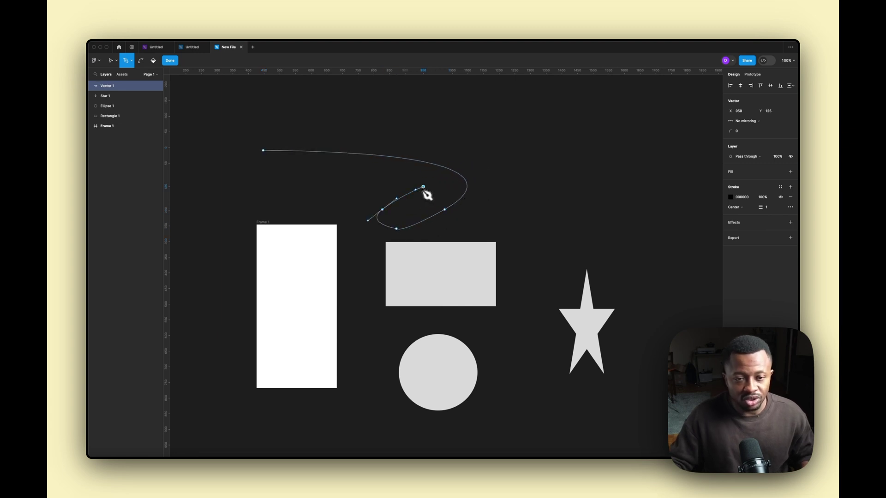
{"action": "left_click", "coordinate": [265, 153]}
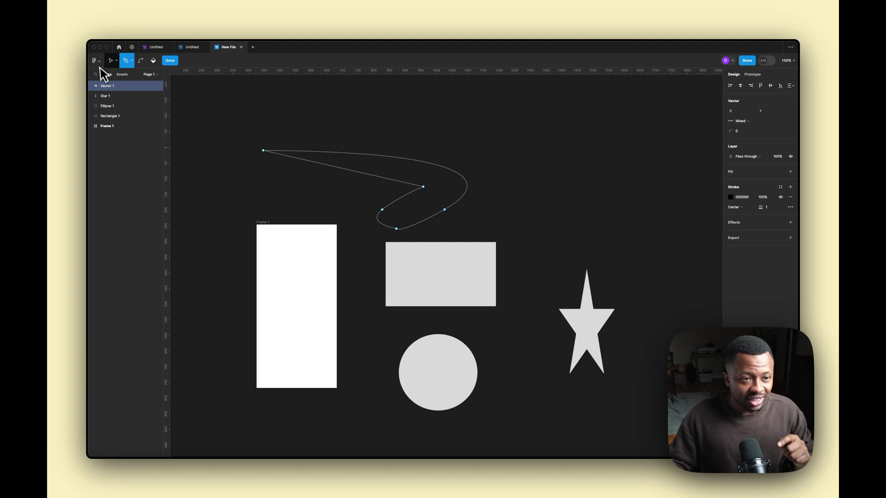
{"action": "left_click", "coordinate": [170, 62]}
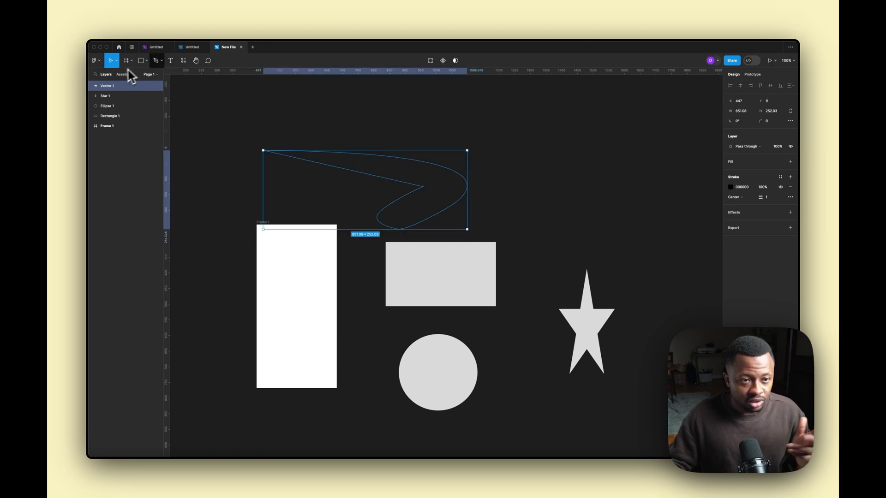
Step: Add the sample text "knjvlbnlkgfdjblkjmfdg.bvmf;lbv" inside the white frame
{"action": "left_click", "coordinate": [171, 62]}
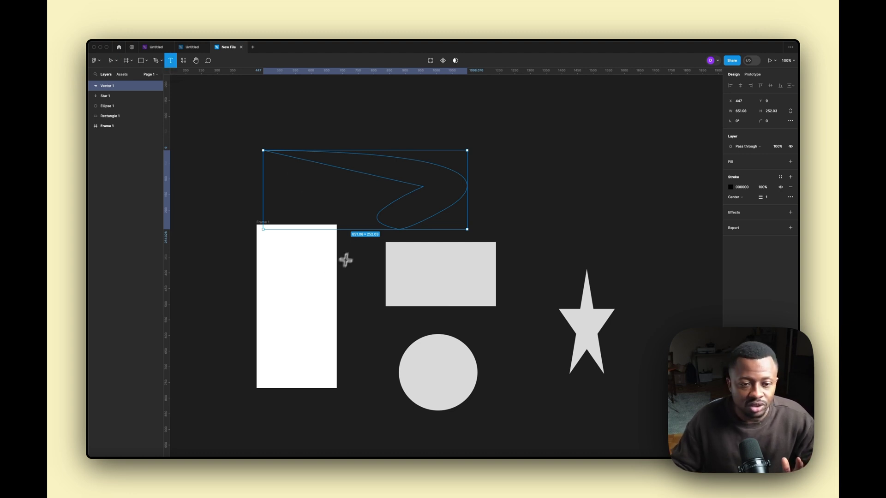
{"action": "left_click", "coordinate": [286, 270]}
{"action": "type", "text": "knjvlbnlkgfdjblkjmfdg.bvmf;lbv"}
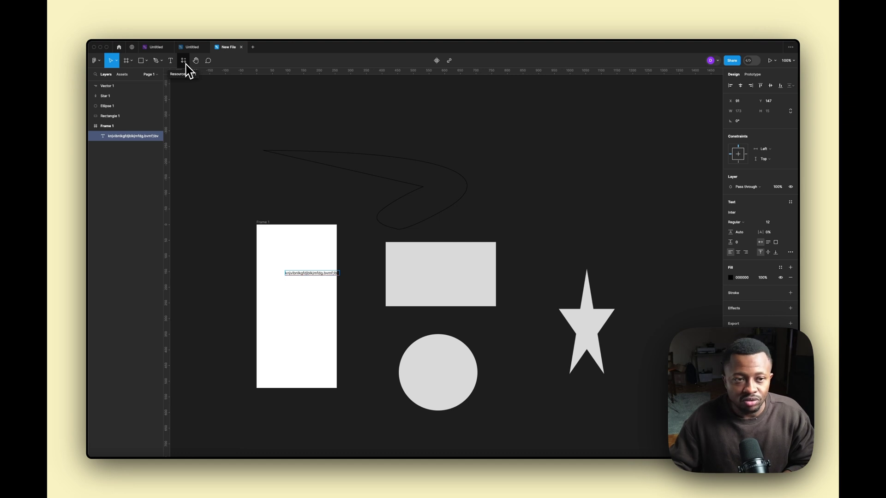
Step: Browse the available resources, looking at the components, plugins and widgets
{"action": "left_click", "coordinate": [183, 60]}
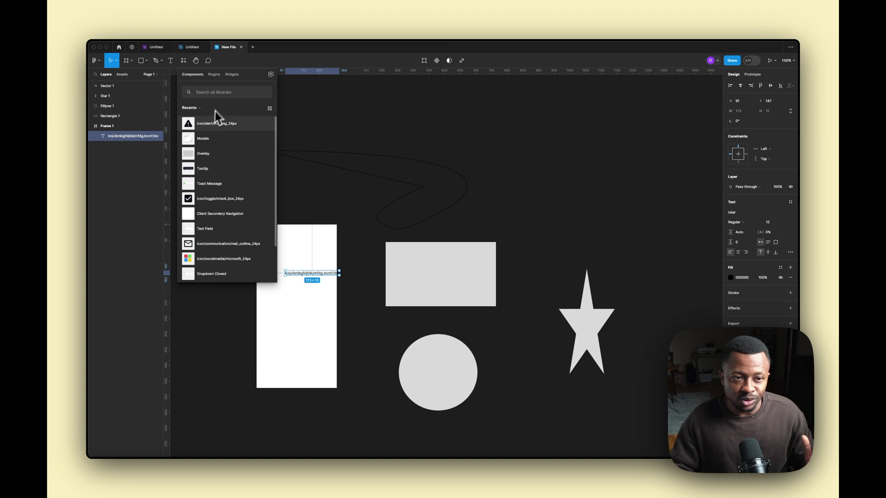
{"action": "left_click", "coordinate": [214, 76]}
{"action": "left_click", "coordinate": [234, 76]}
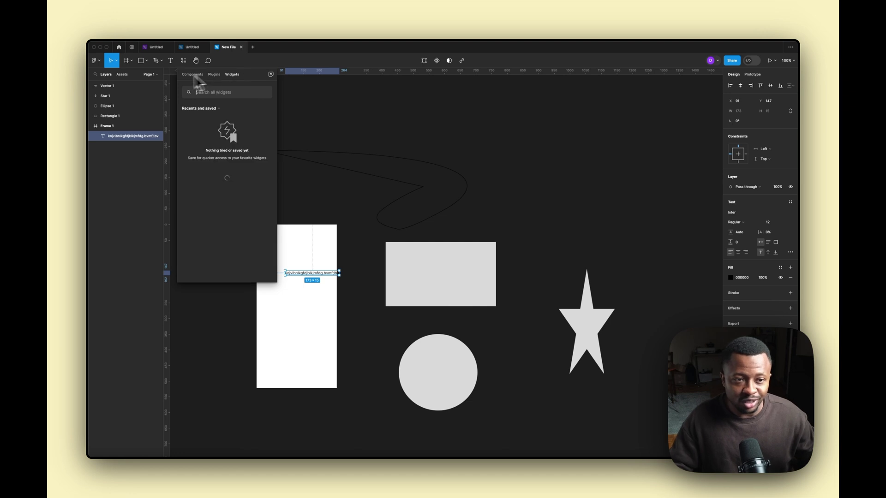
{"action": "left_click", "coordinate": [192, 77]}
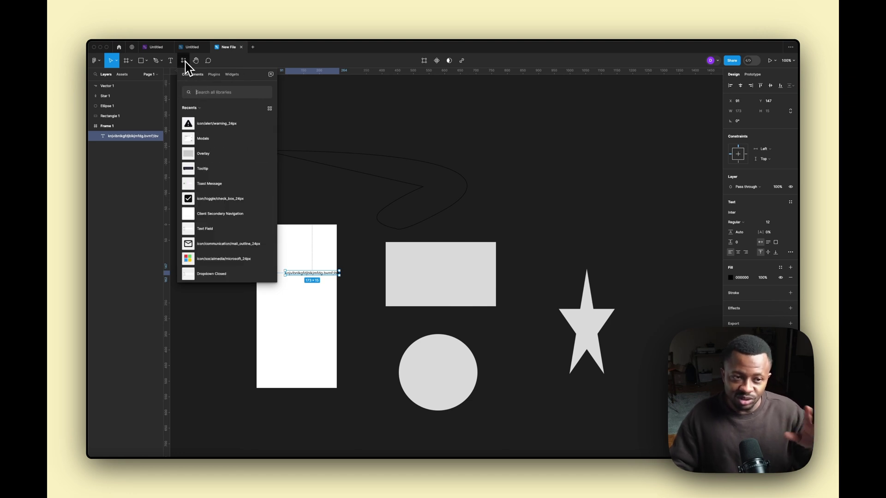
Step: Pan the canvas around the drawn shapes with the Hand tool
{"action": "left_click", "coordinate": [196, 63]}
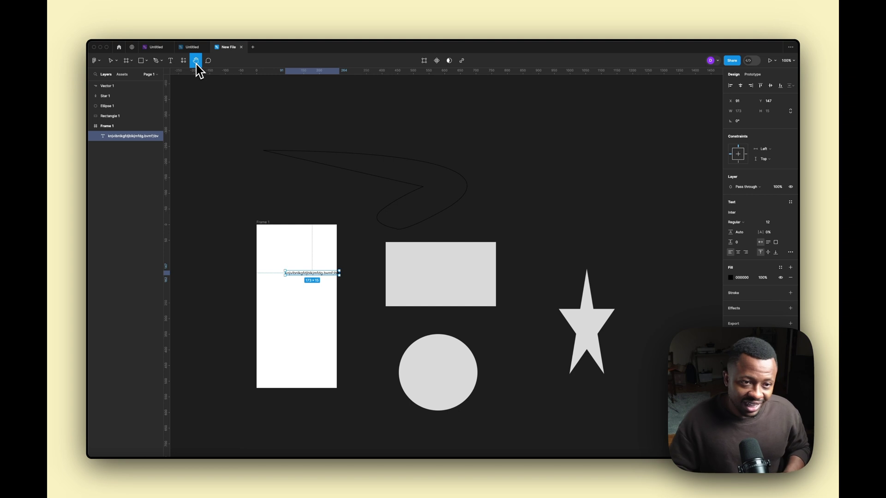
{"action": "left_click_drag", "start_coordinate": [367, 161], "coordinate": [439, 174]}
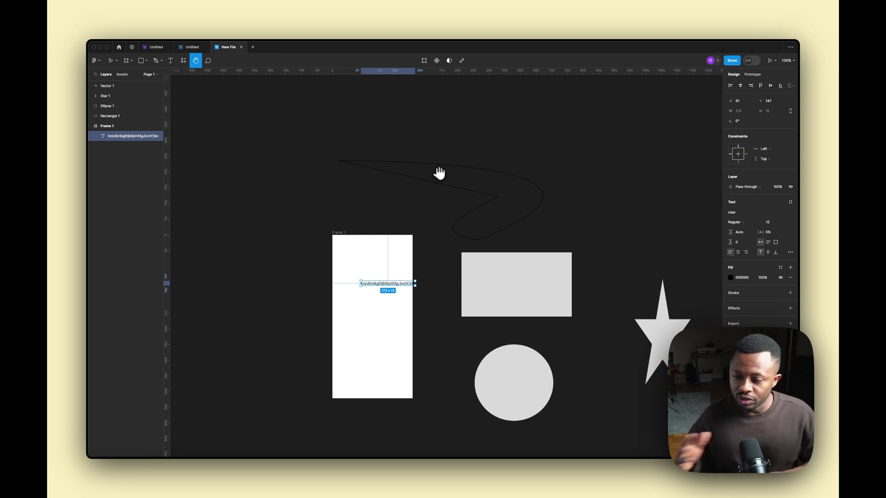
{"action": "left_click_drag", "start_coordinate": [439, 173], "coordinate": [455, 143]}
Step: Post the comment "Subscribe Please" on the canvas just above the white frame and open its thread
{"action": "left_click", "coordinate": [208, 60]}
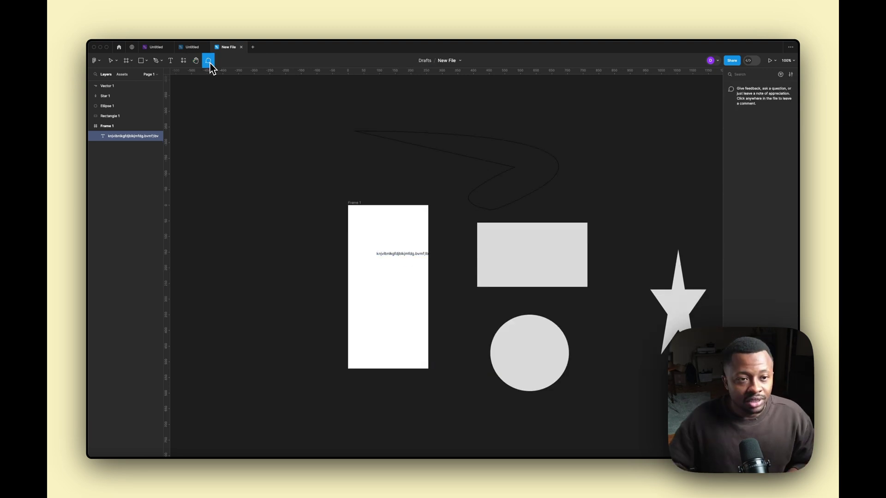
{"action": "left_click", "coordinate": [369, 196]}
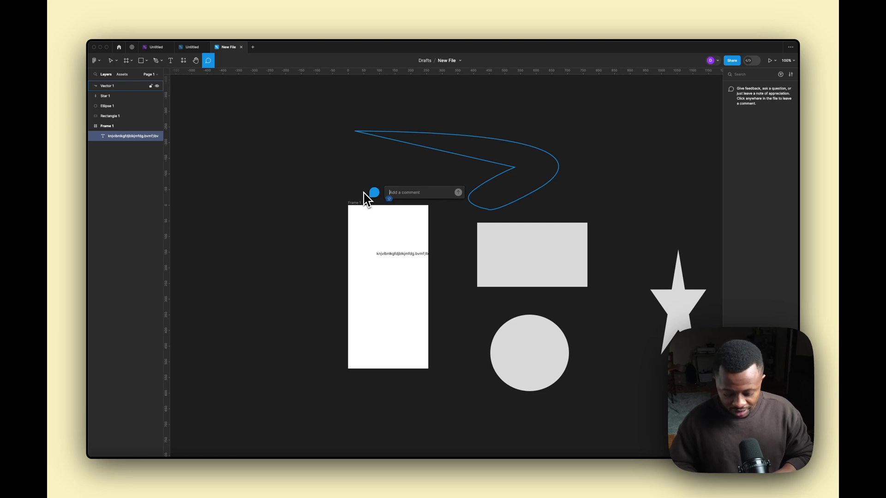
{"action": "type", "text": "s"}
{"action": "type", "text": "ubscribe"}
{"action": "type", "text": " Please"}
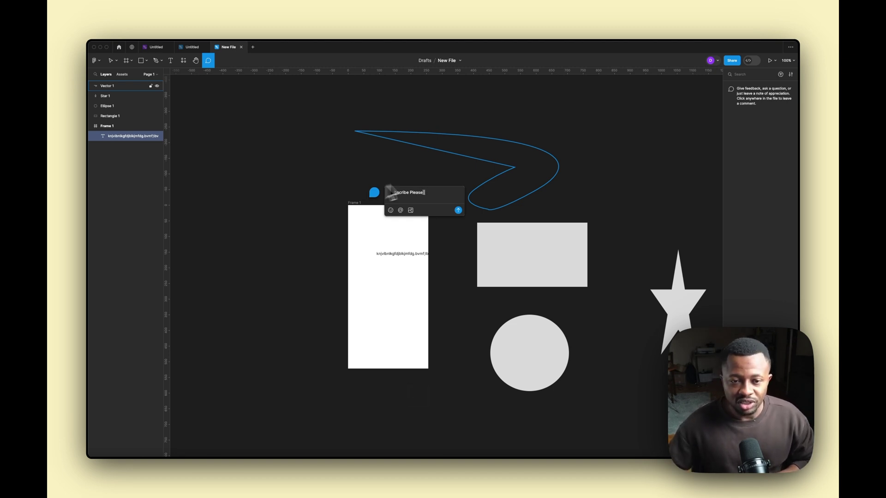
{"action": "left_click", "coordinate": [458, 210]}
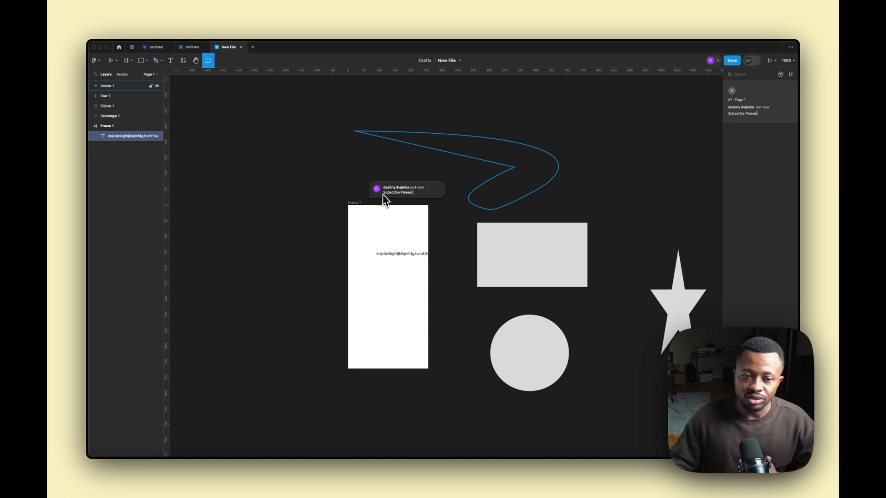
{"action": "left_click", "coordinate": [375, 192]}
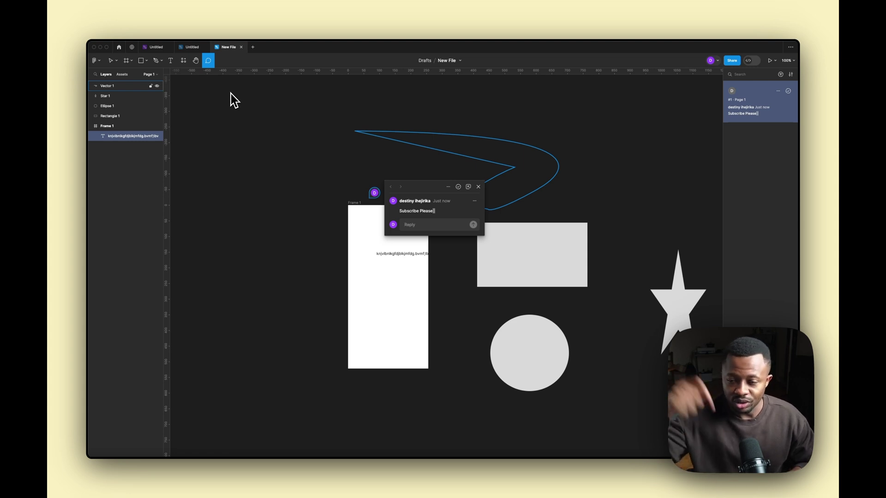
Step: Close the comment thread and compare the contextual options for the frame, the rectangle and an empty selection using the Move tool
{"action": "left_click", "coordinate": [110, 61]}
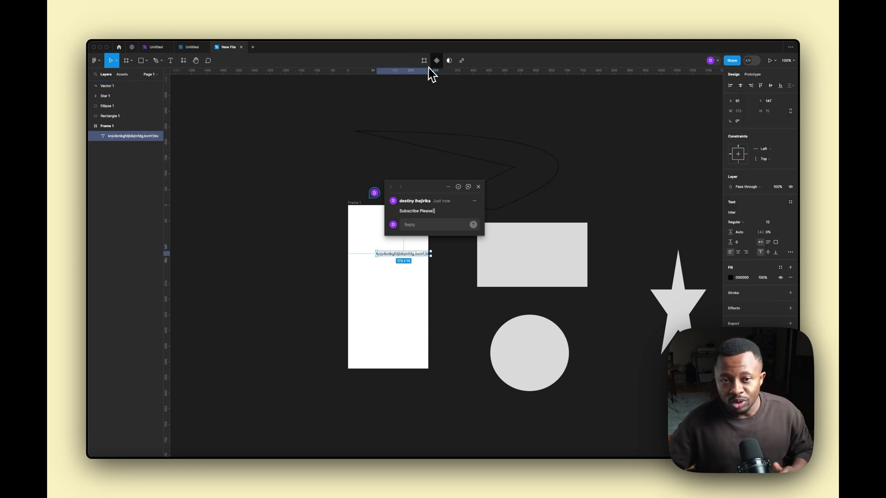
{"action": "left_click", "coordinate": [367, 217]}
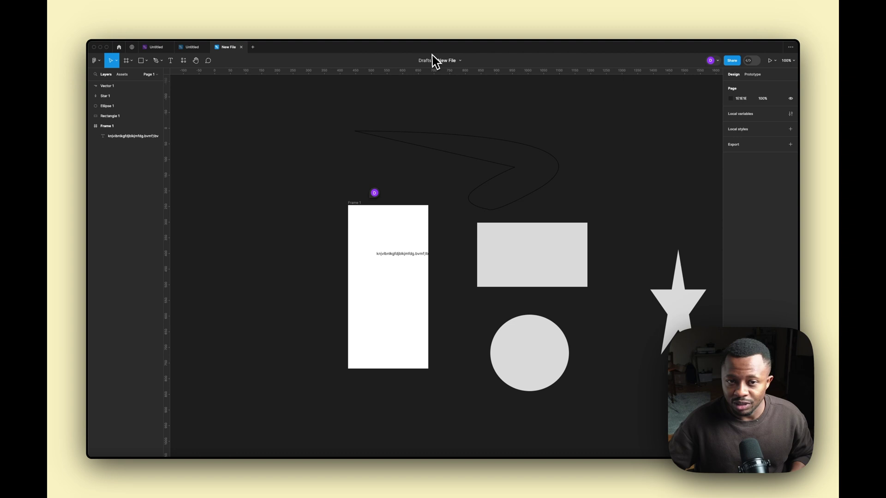
{"action": "left_click", "coordinate": [350, 206]}
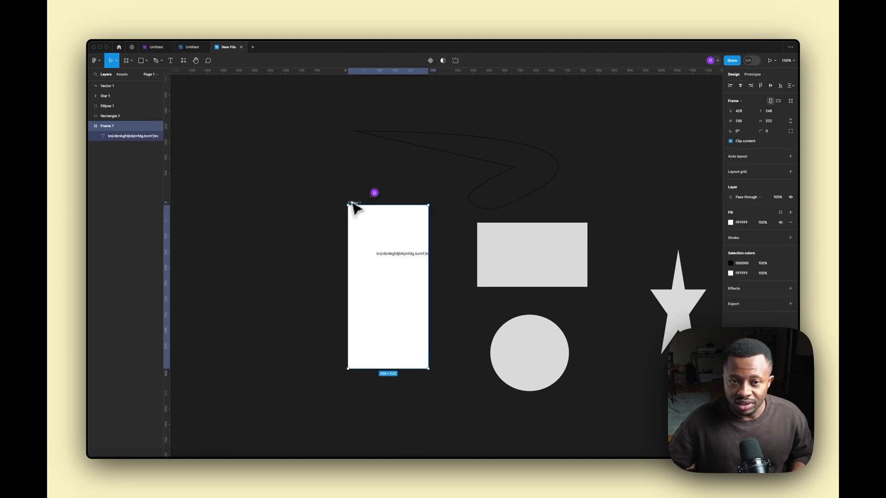
{"action": "left_click", "coordinate": [528, 252]}
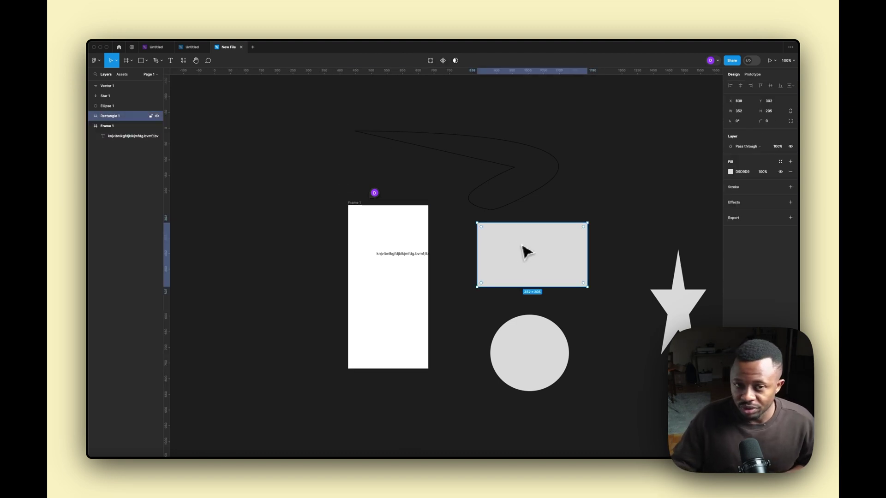
{"action": "left_click", "coordinate": [424, 219]}
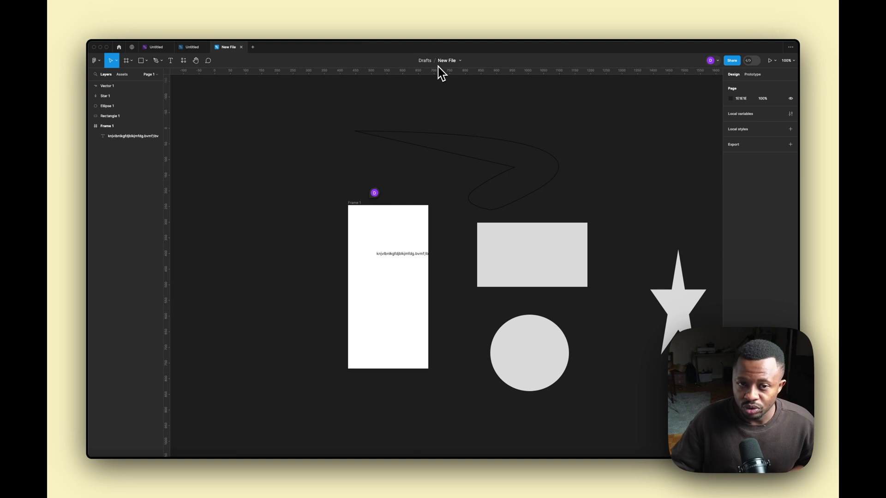
{"action": "left_click", "coordinate": [360, 206]}
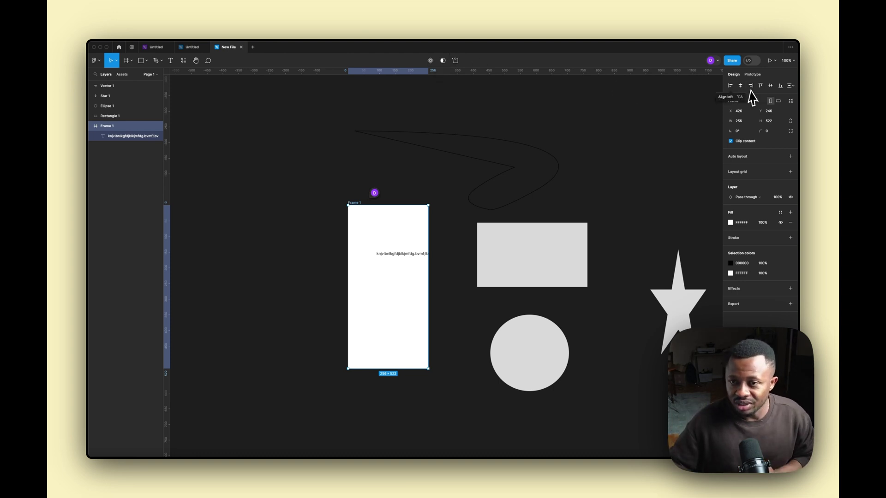
Step: Spotlight yourself so collaborators can follow your view, and move around the canvas
{"action": "left_click", "coordinate": [717, 61]}
{"action": "left_click", "coordinate": [718, 93]}
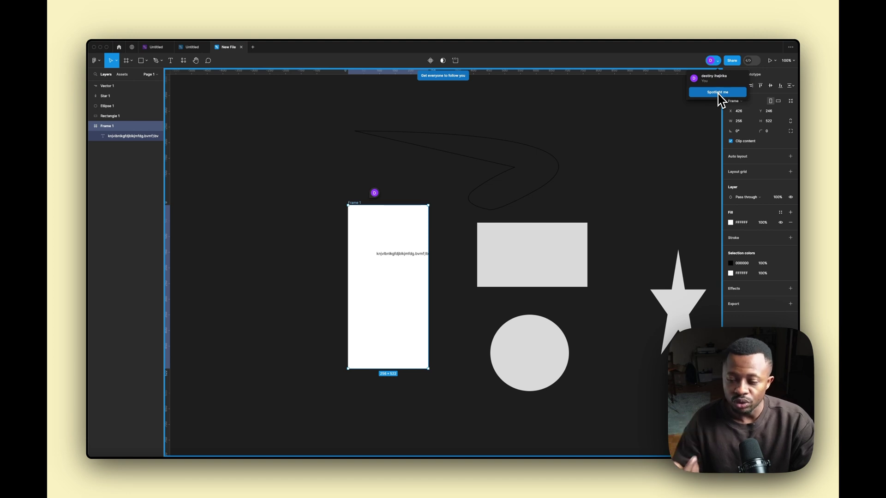
{"action": "left_click", "coordinate": [719, 92]}
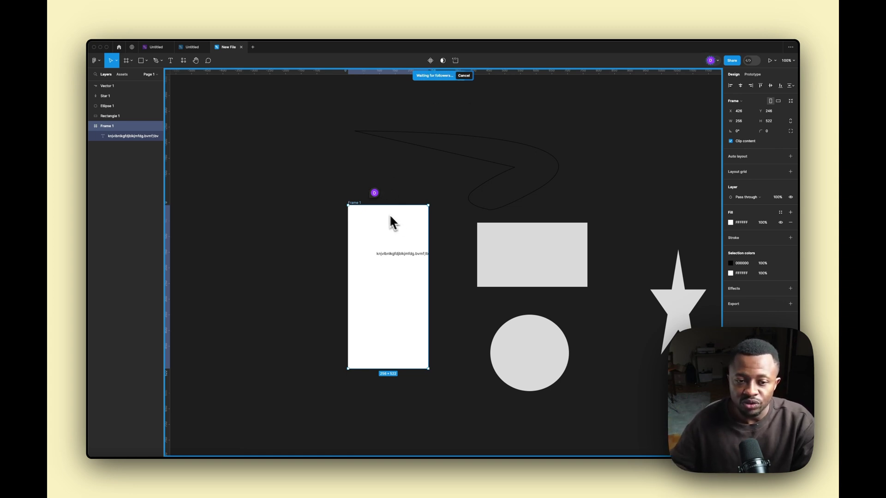
{"action": "scroll", "coordinate": [538, 221], "scroll_direction": "down", "scroll_amount": 1}
{"action": "scroll", "coordinate": [499, 220], "scroll_direction": "up", "scroll_amount": 5}
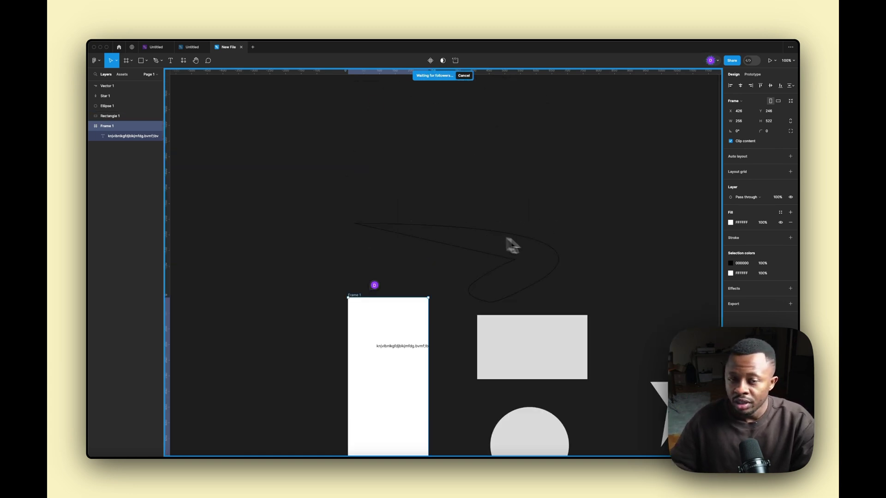
{"action": "left_click", "coordinate": [716, 63]}
{"action": "left_click", "coordinate": [723, 91]}
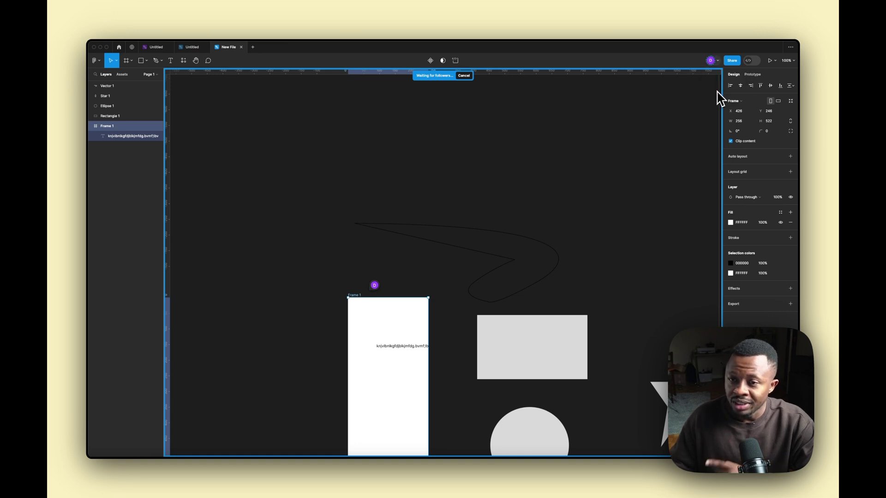
Step: Review the file's sharing options, including invite permissions, publishing to the Community and the public embed code, without changing them
{"action": "left_click", "coordinate": [731, 61]}
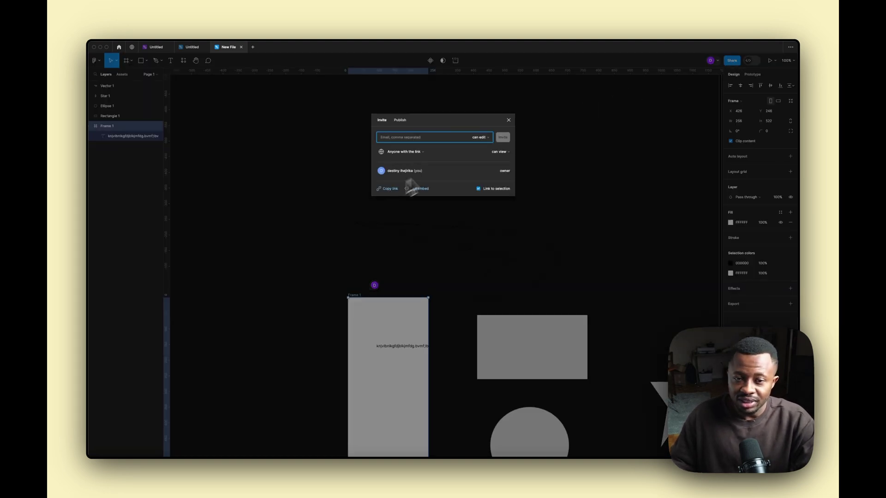
{"action": "left_click", "coordinate": [481, 138]}
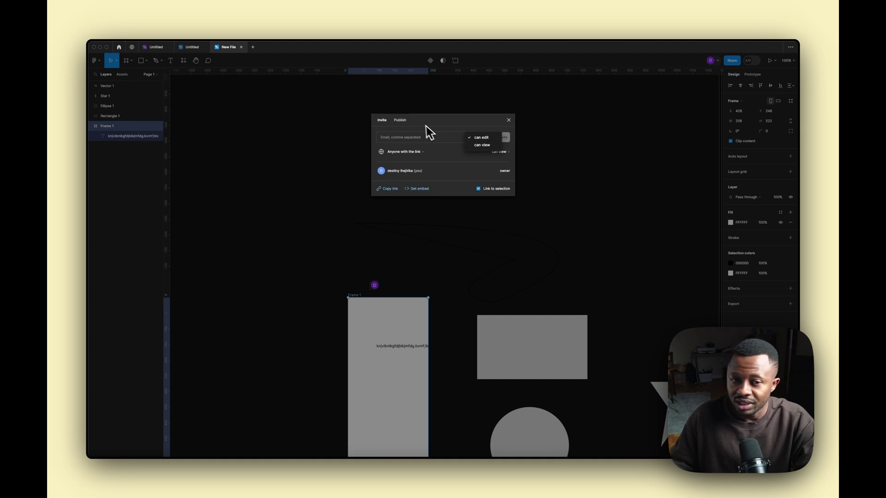
{"action": "left_click", "coordinate": [400, 121]}
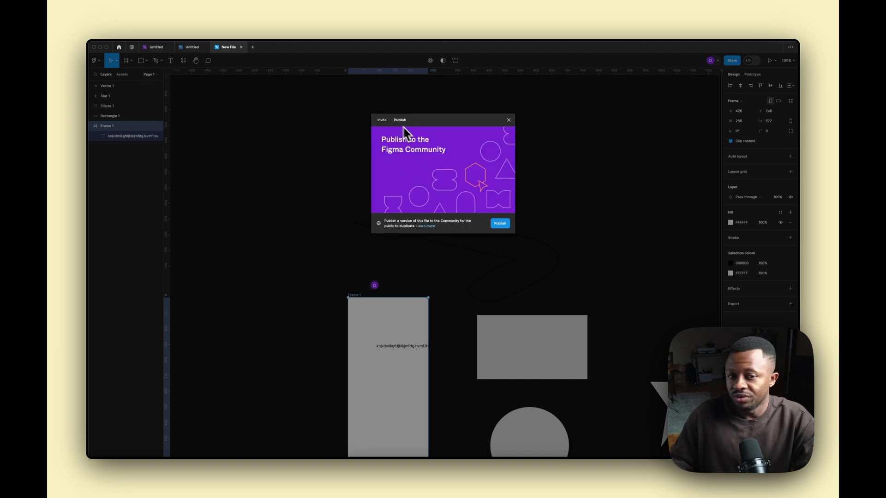
{"action": "left_click", "coordinate": [382, 122]}
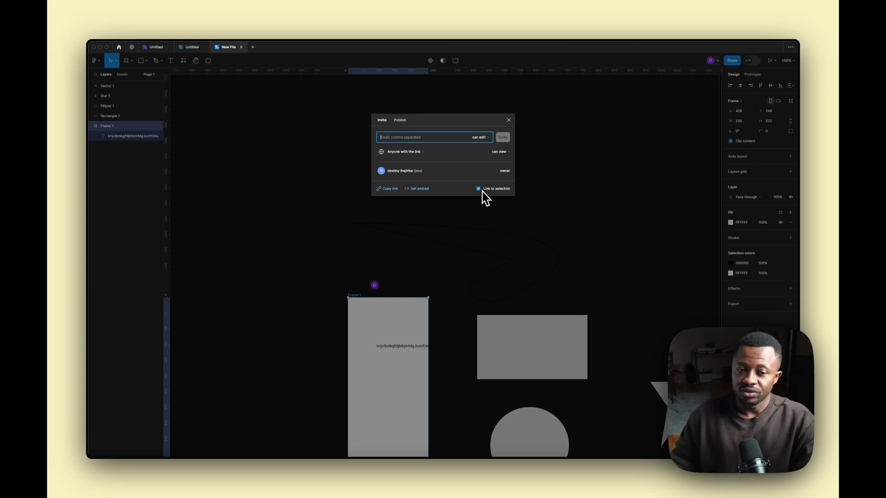
{"action": "left_click", "coordinate": [414, 189]}
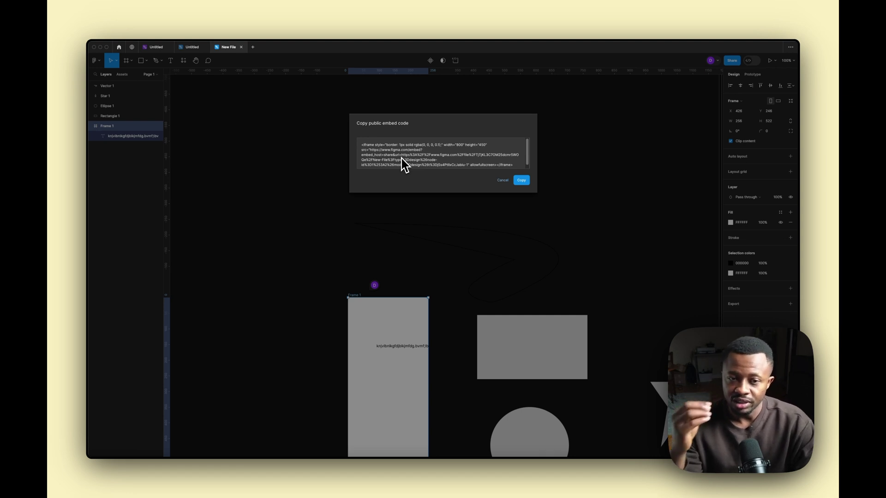
{"action": "left_click", "coordinate": [502, 180]}
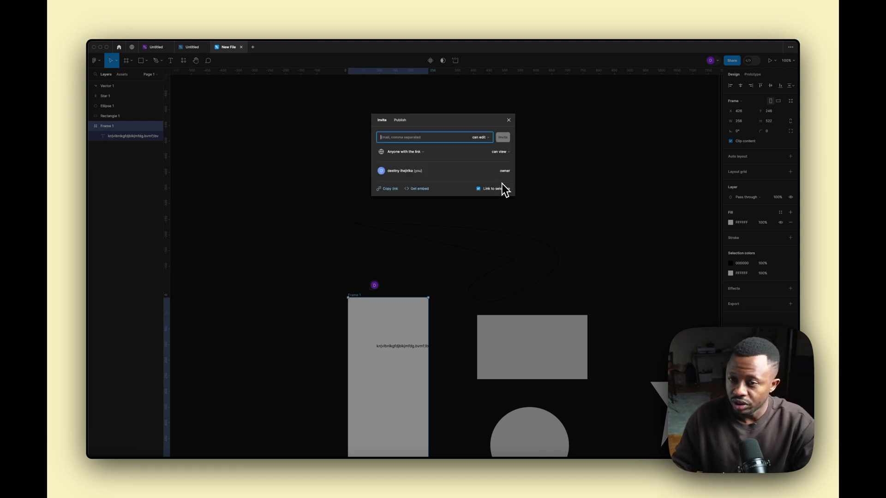
{"action": "left_click", "coordinate": [604, 149]}
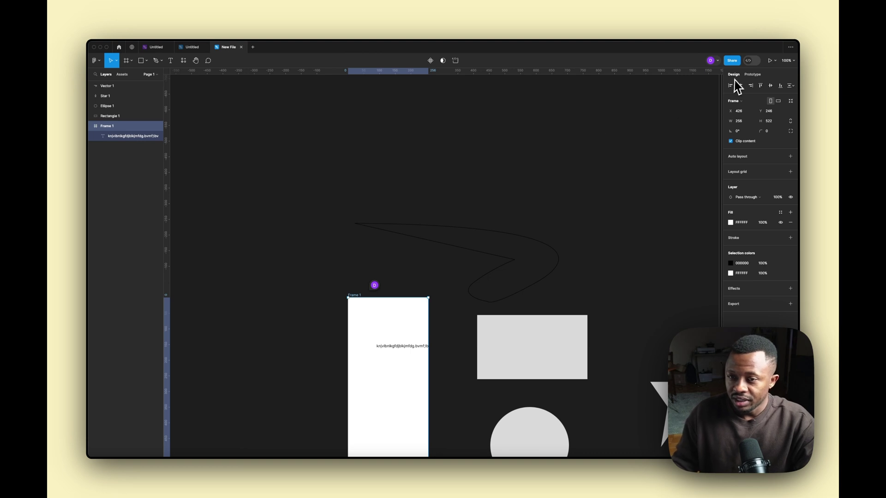
Step: Inspect the white frame in Dev Mode and return to the regular design view
{"action": "left_click", "coordinate": [751, 61]}
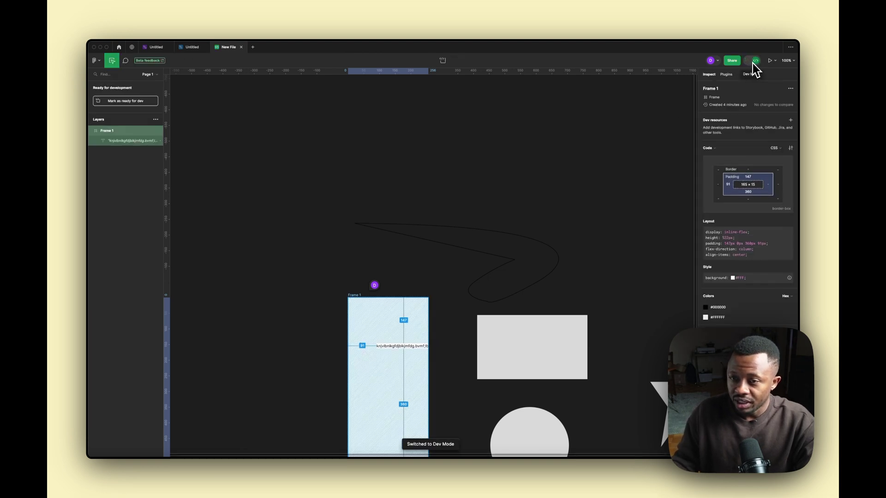
{"action": "left_click", "coordinate": [751, 62]}
{"action": "left_click", "coordinate": [750, 62]}
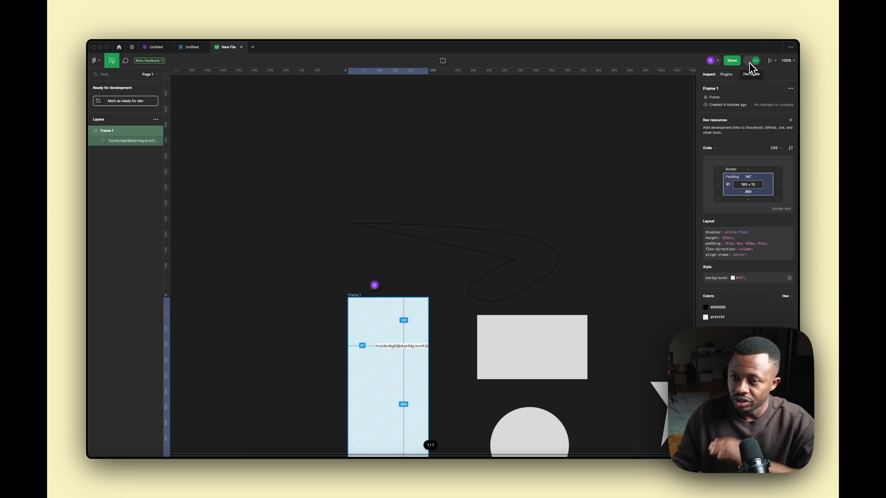
{"action": "left_click", "coordinate": [749, 62]}
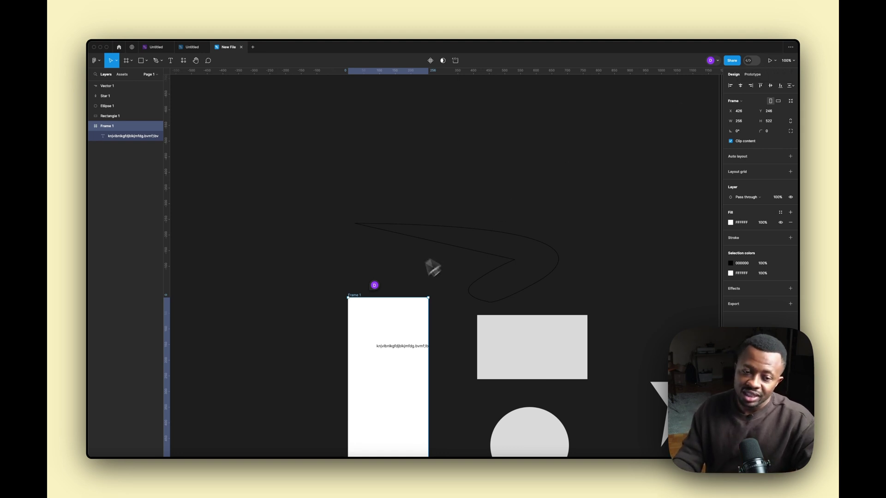
Step: Move the white frame to about X 185, Y -67, beside the curved vector, and present it as a prototype
{"action": "left_click_drag", "start_coordinate": [360, 295], "coordinate": [285, 198]}
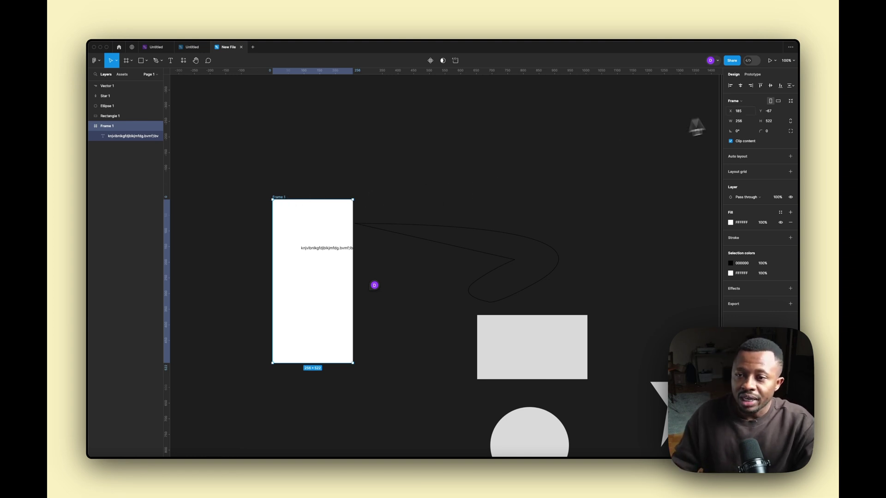
{"action": "left_click", "coordinate": [769, 61]}
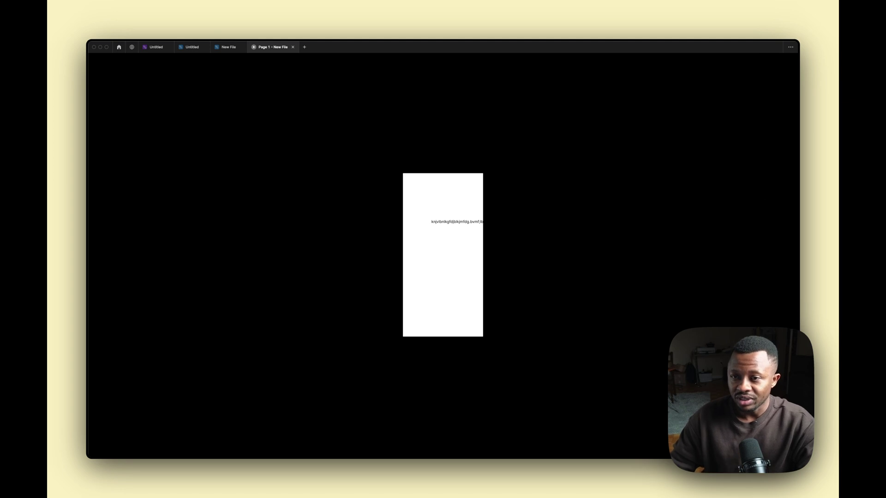
{"action": "mouse_move", "coordinate": [648, 76]}
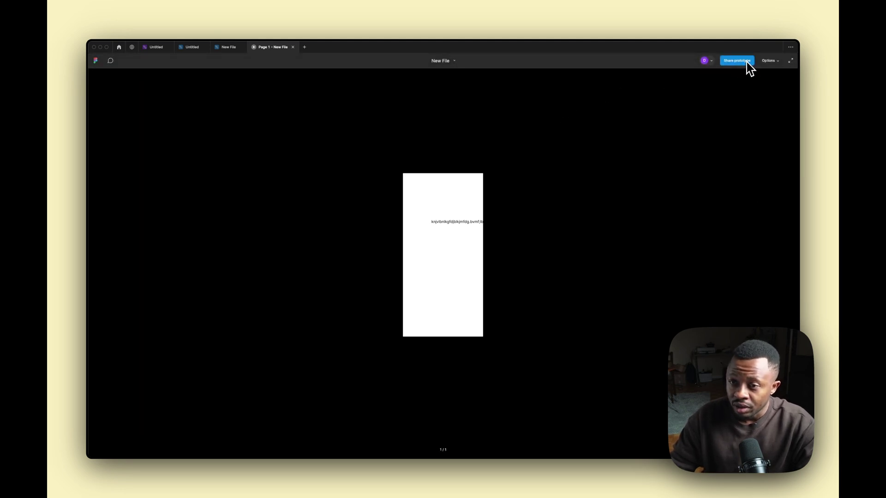
Step: Set the prototype preview's scaling to Fit width and return to the New File design
{"action": "left_click", "coordinate": [770, 61]}
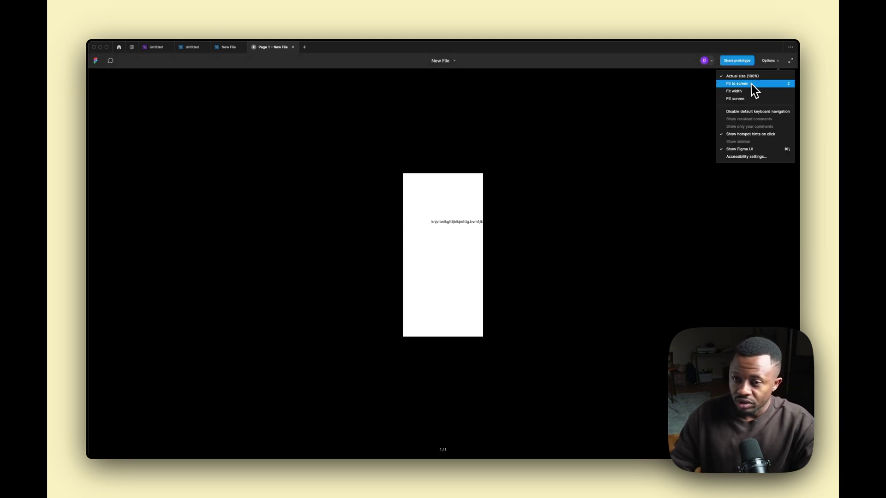
{"action": "left_click", "coordinate": [748, 90]}
{"action": "left_click", "coordinate": [765, 63]}
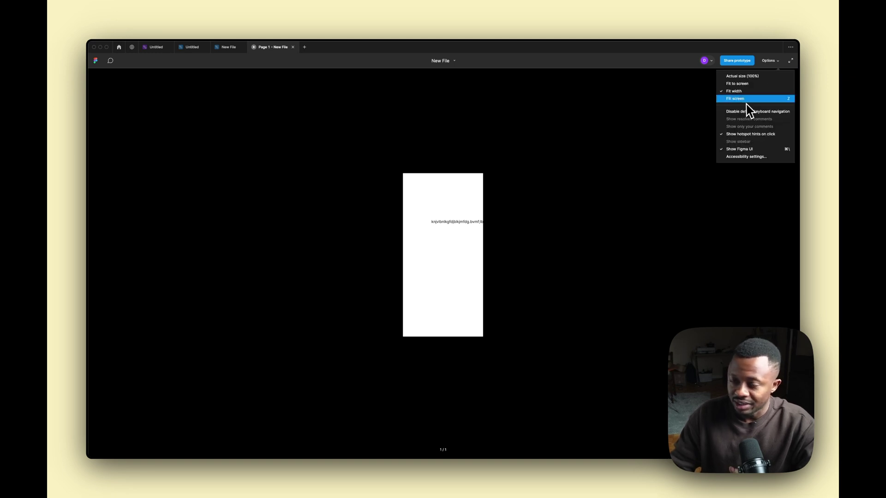
{"action": "left_click", "coordinate": [228, 51]}
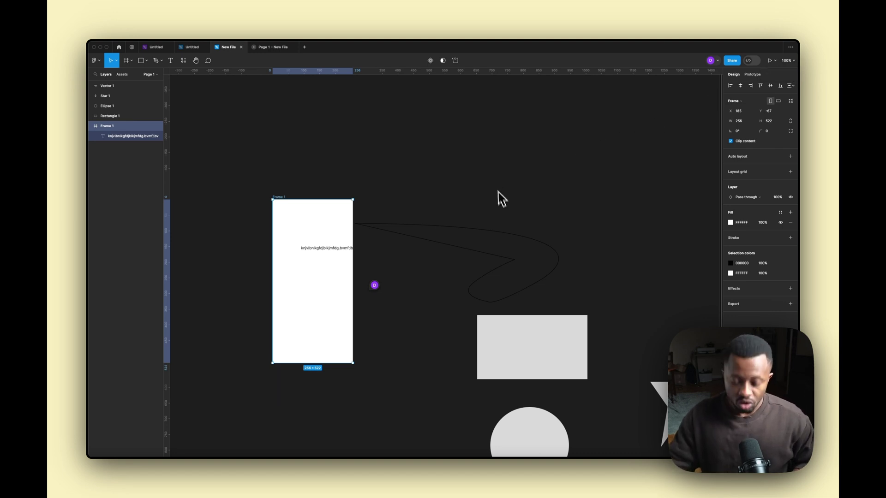
Step: Zoom the canvas out and in repeatedly around the white frame to examine it at different magnifications
{"action": "scroll", "coordinate": [457, 243], "scroll_direction": "down", "scroll_amount": 8}
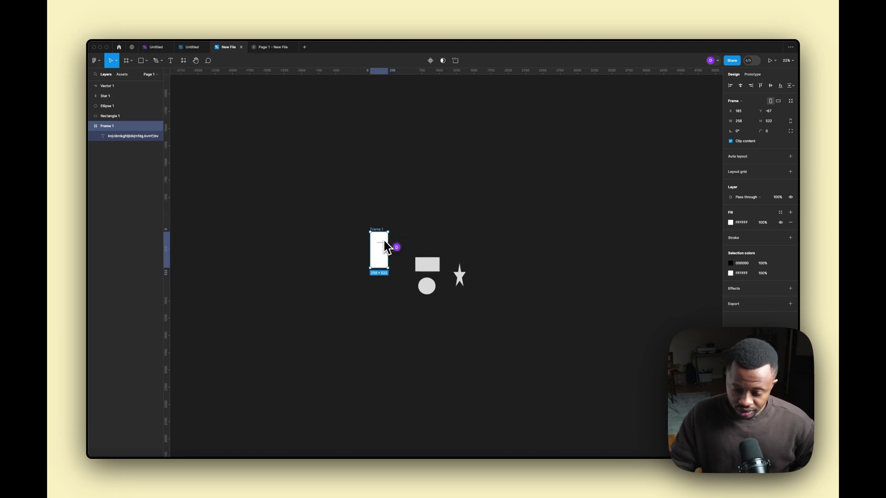
{"action": "scroll", "coordinate": [379, 251], "scroll_direction": "up", "scroll_amount": 10}
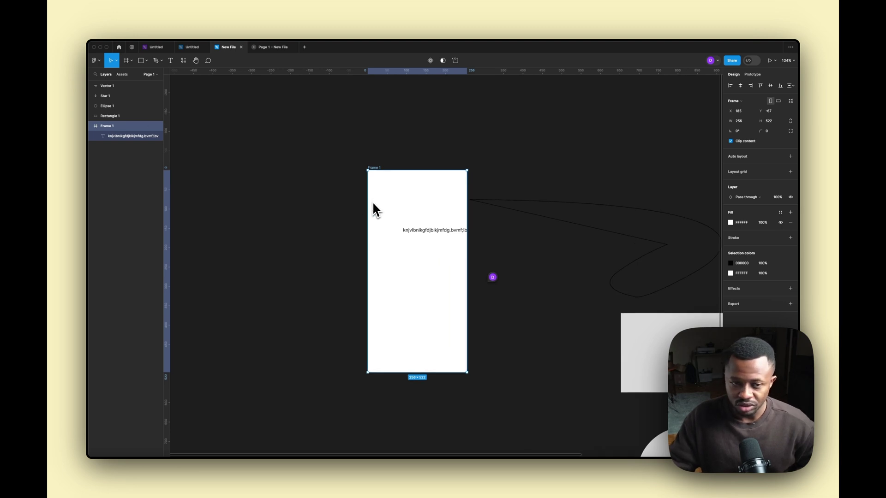
{"action": "scroll", "coordinate": [381, 189], "scroll_direction": "up", "scroll_amount": 2}
{"action": "scroll", "coordinate": [381, 189], "scroll_direction": "down", "scroll_amount": 2}
{"action": "scroll", "coordinate": [381, 189], "scroll_direction": "up", "scroll_amount": 1}
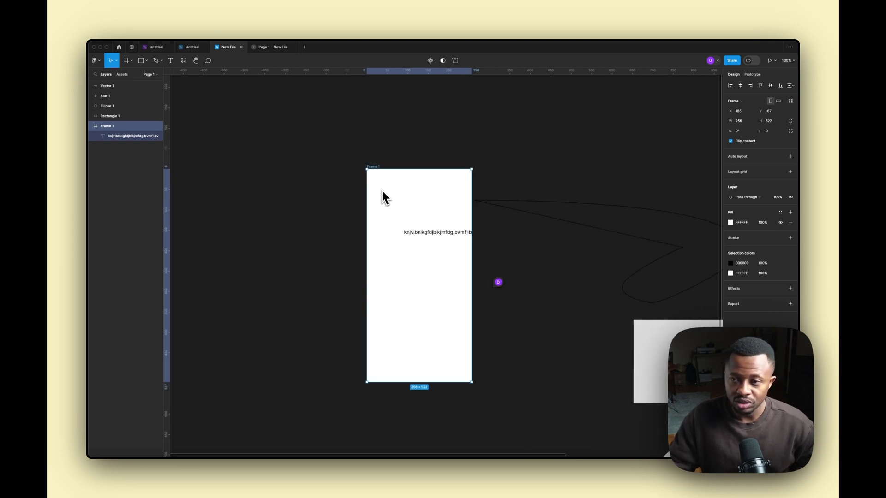
{"action": "scroll", "coordinate": [381, 189], "scroll_direction": "down", "scroll_amount": 4}
{"action": "scroll", "coordinate": [381, 189], "scroll_direction": "up", "scroll_amount": 3}
{"action": "scroll", "coordinate": [382, 191], "scroll_direction": "down", "scroll_amount": 3}
{"action": "scroll", "coordinate": [382, 191], "scroll_direction": "up", "scroll_amount": 4}
{"action": "scroll", "coordinate": [382, 191], "scroll_direction": "down", "scroll_amount": 4}
{"action": "scroll", "coordinate": [383, 191], "scroll_direction": "up", "scroll_amount": 3}
{"action": "scroll", "coordinate": [383, 191], "scroll_direction": "down", "scroll_amount": 4}
{"action": "scroll", "coordinate": [383, 192], "scroll_direction": "up", "scroll_amount": 4}
{"action": "scroll", "coordinate": [382, 192], "scroll_direction": "down", "scroll_amount": 1}
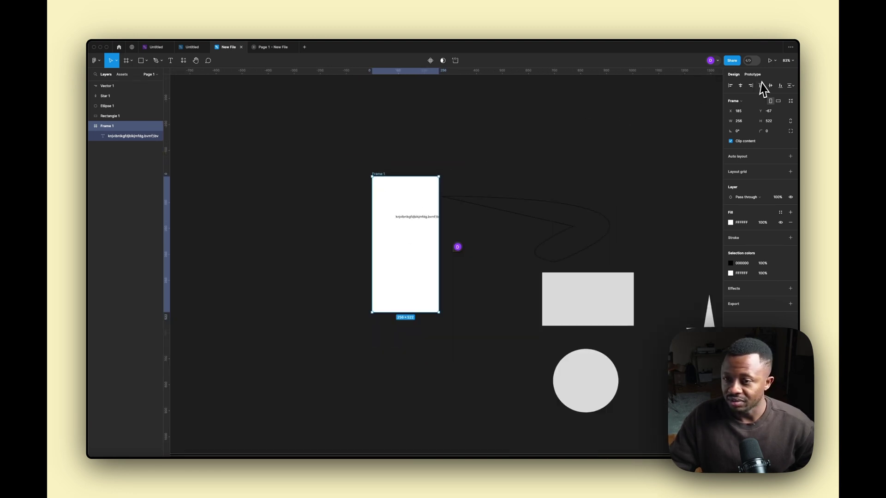
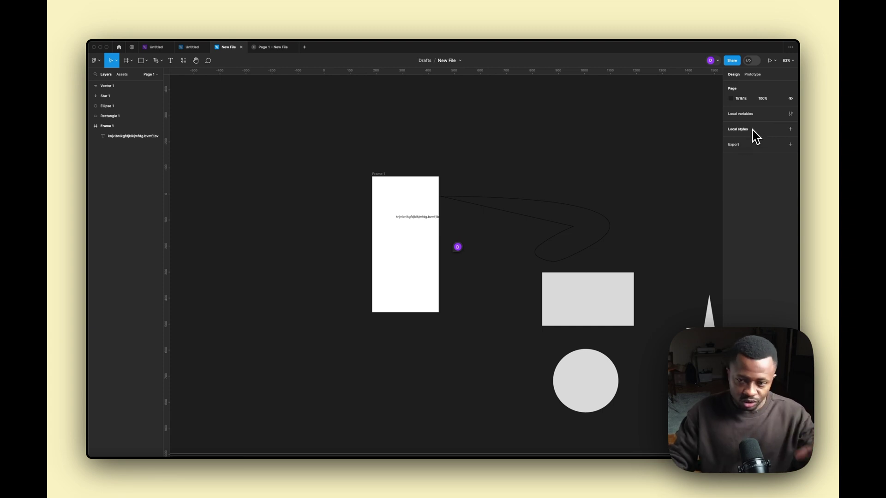
Step: Add a 1x PNG export setting to the page and another one to the white frame
{"action": "left_click", "coordinate": [790, 144]}
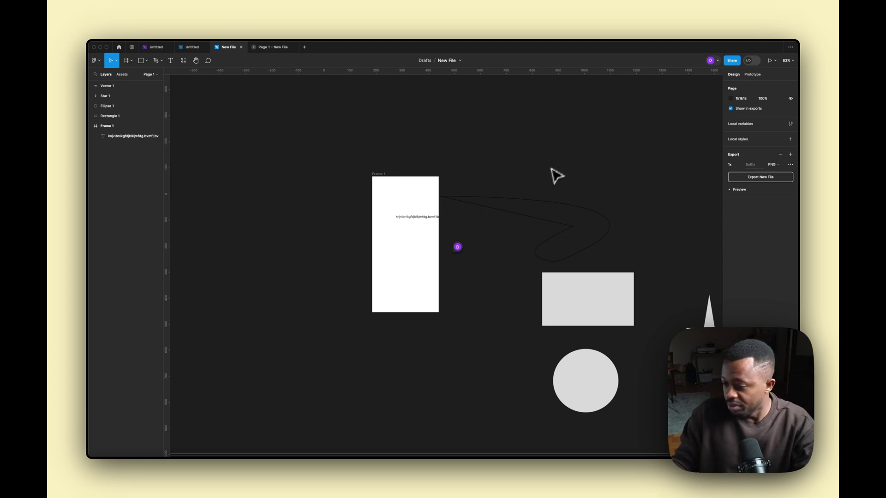
{"action": "left_click", "coordinate": [421, 217]}
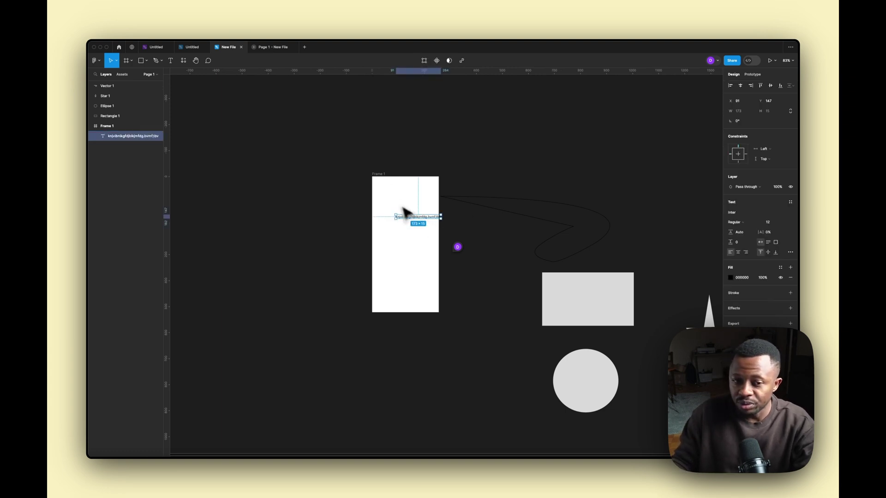
{"action": "left_click", "coordinate": [379, 174]}
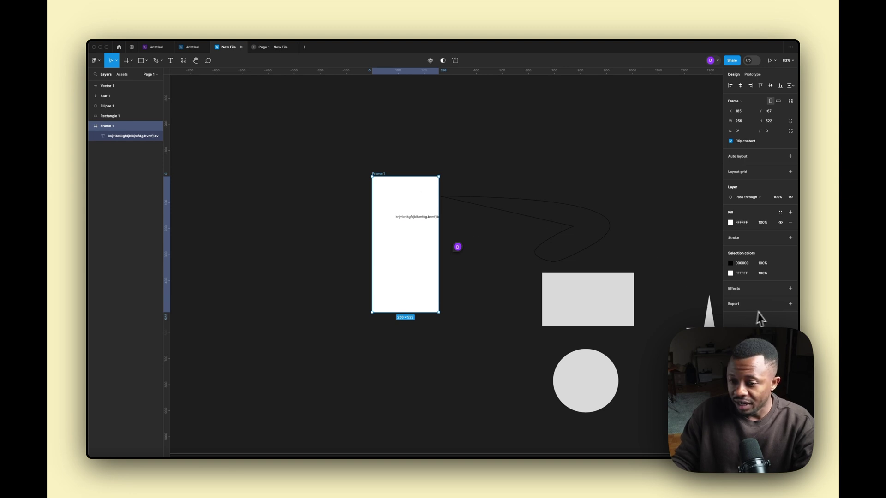
{"action": "left_click", "coordinate": [789, 304]}
Step: Try a 2x export scale on the white frame, check its additional export options, and return the scale to 1x
{"action": "left_click", "coordinate": [738, 324]}
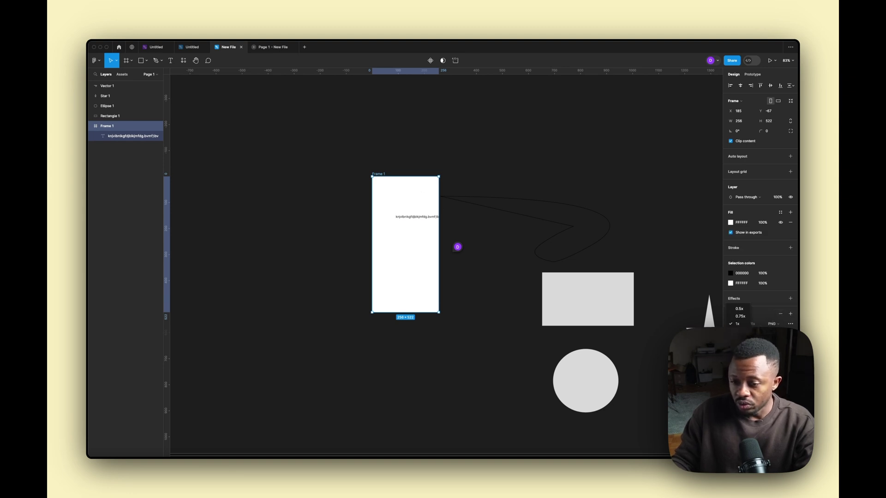
{"action": "left_click", "coordinate": [737, 338]}
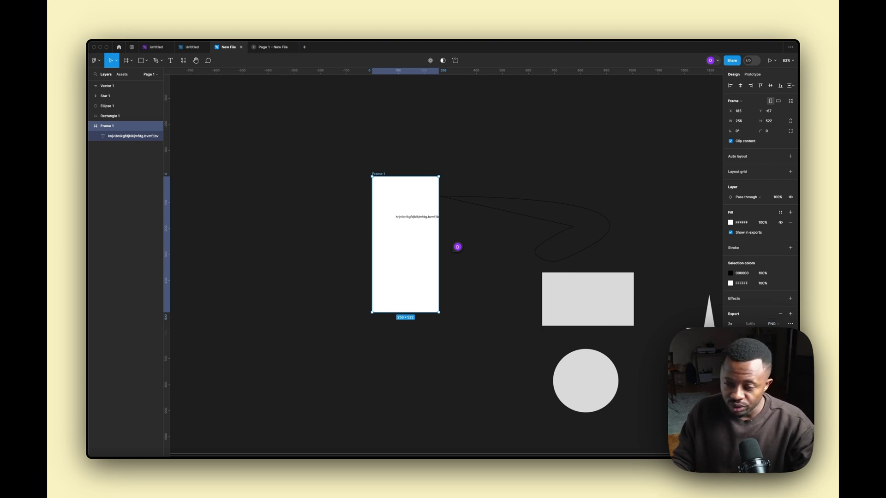
{"action": "left_click", "coordinate": [790, 324]}
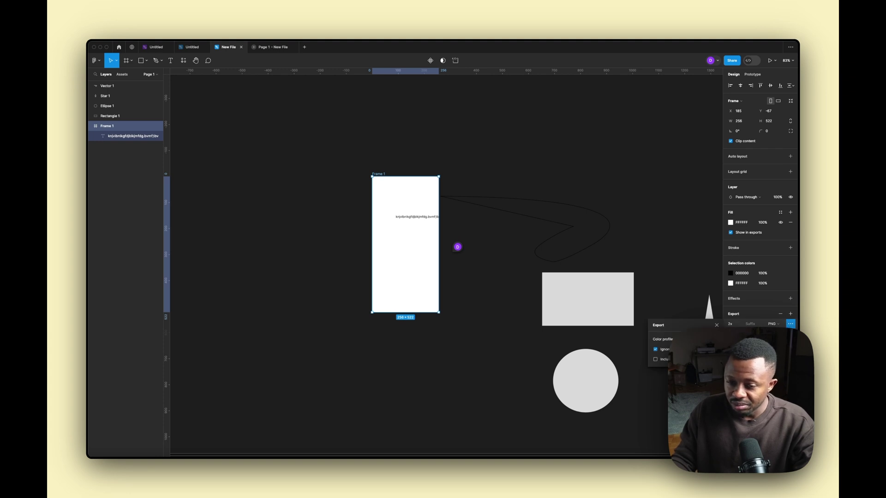
{"action": "left_click", "coordinate": [732, 323]}
{"action": "left_click", "coordinate": [734, 324]}
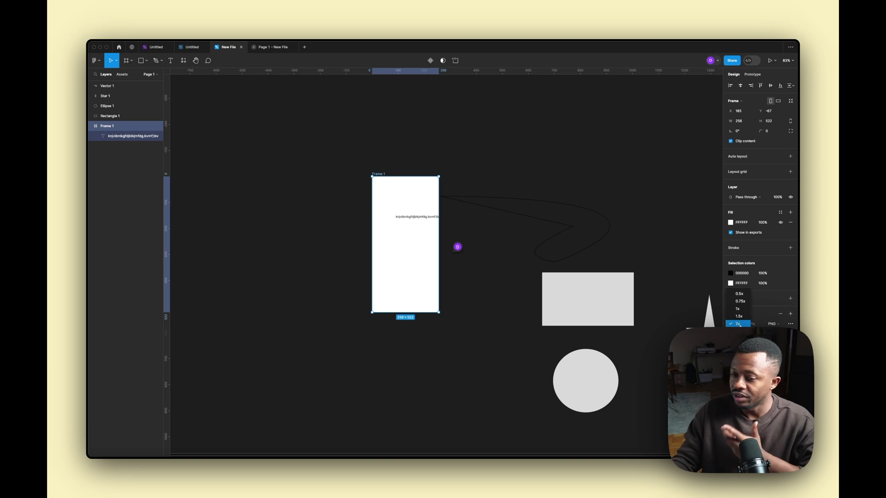
{"action": "left_click", "coordinate": [739, 310]}
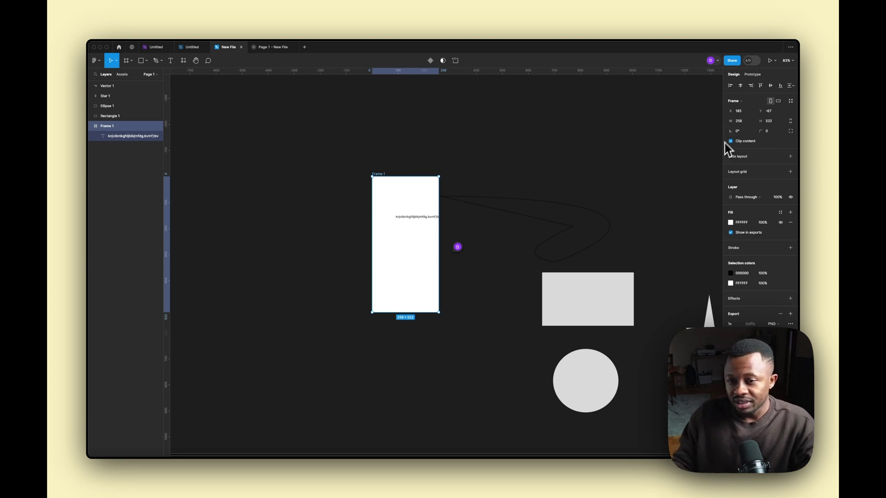
Step: Examine the page's export preview and the white frame's distribution options, size presets and corner-radius variables
{"action": "left_click", "coordinate": [620, 147]}
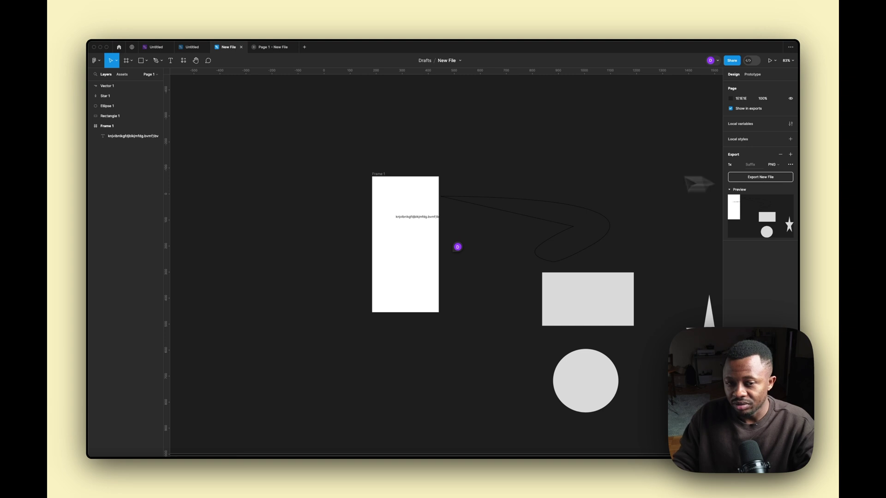
{"action": "left_click", "coordinate": [379, 178]}
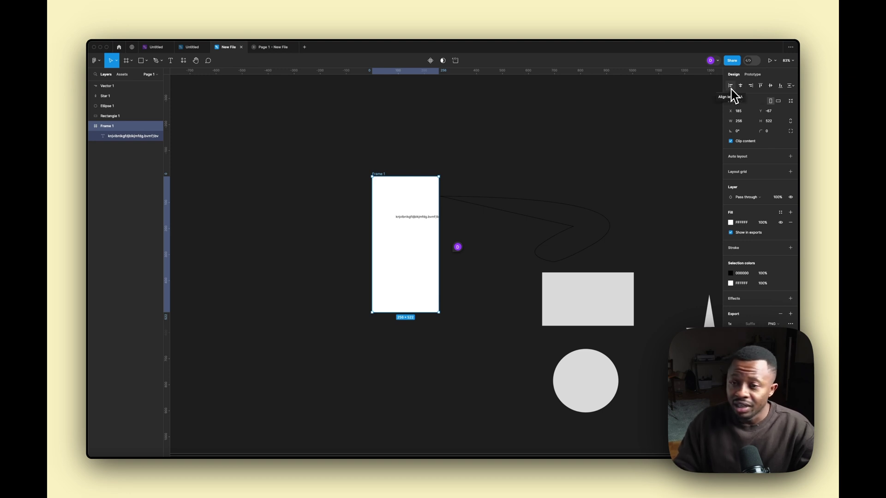
{"action": "left_click", "coordinate": [790, 86]}
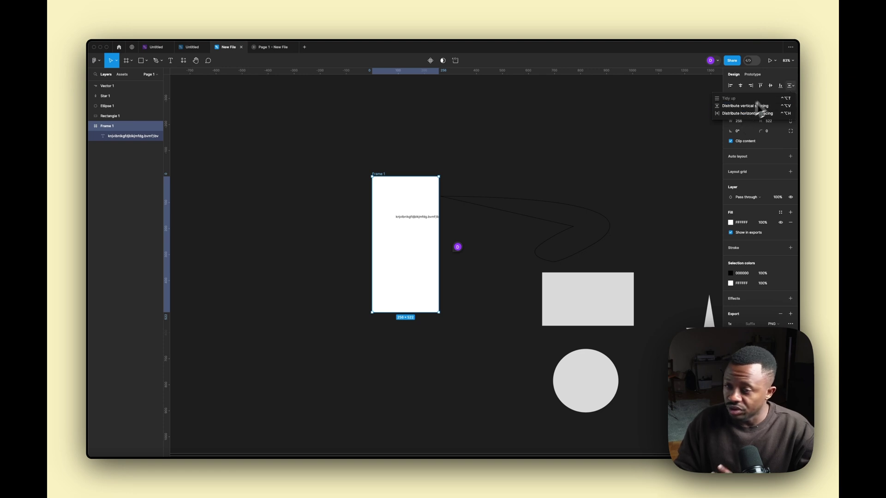
{"action": "left_click", "coordinate": [790, 85]}
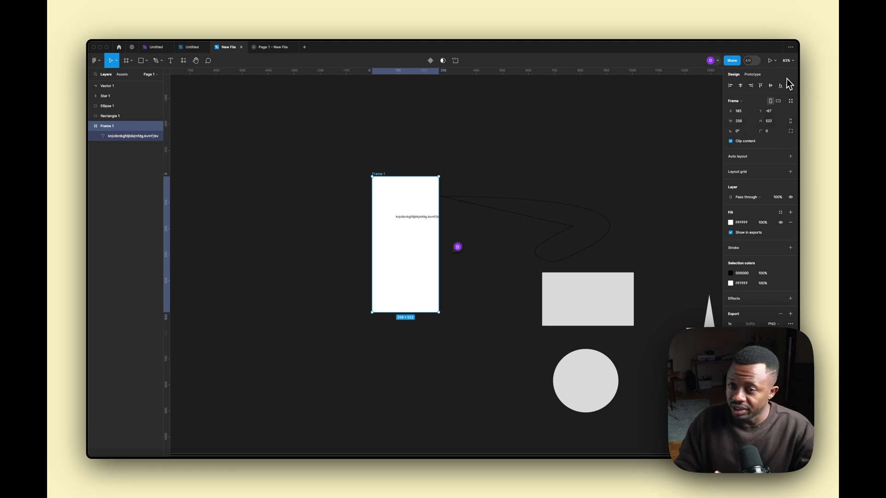
{"action": "left_click", "coordinate": [747, 101]}
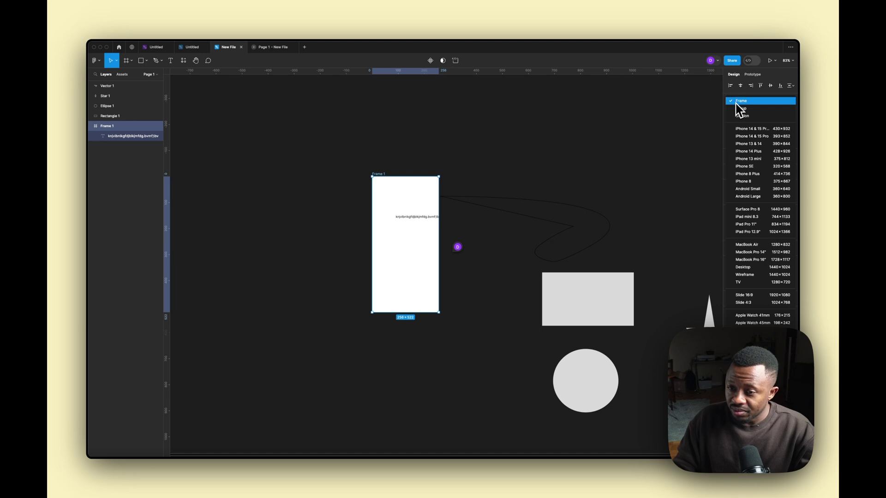
{"action": "left_click", "coordinate": [737, 101]}
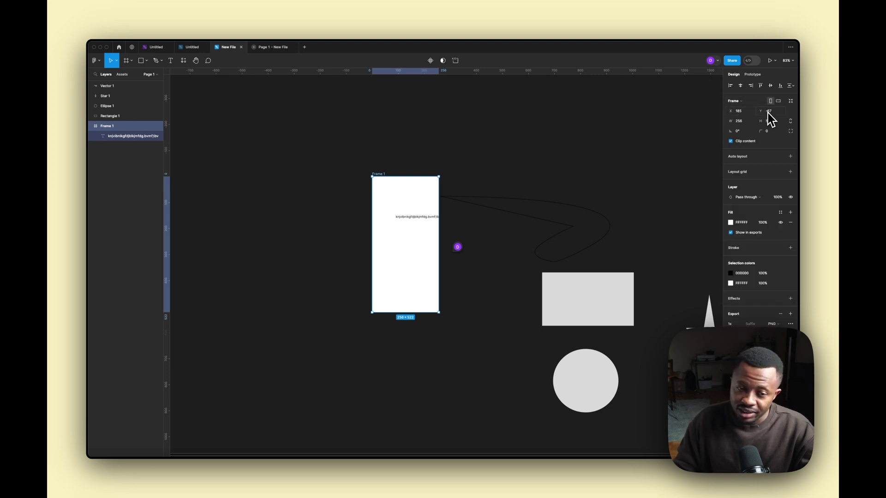
{"action": "left_click", "coordinate": [782, 132]}
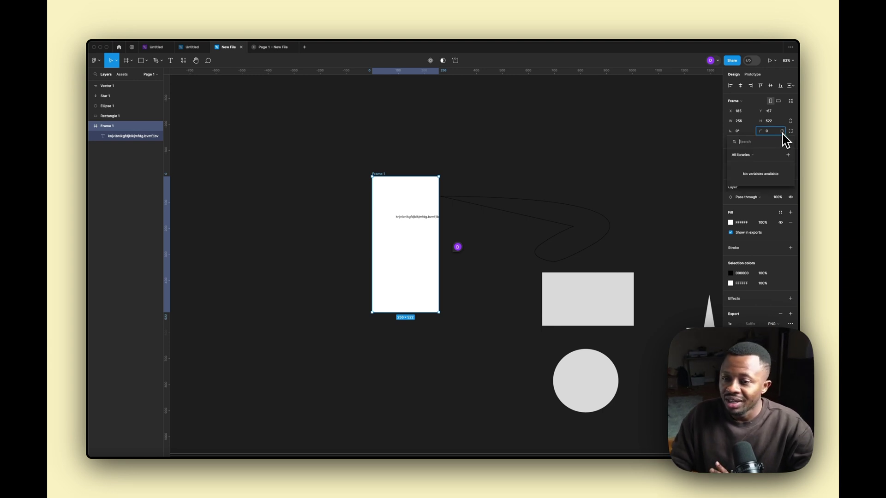
{"action": "left_click", "coordinate": [782, 116]}
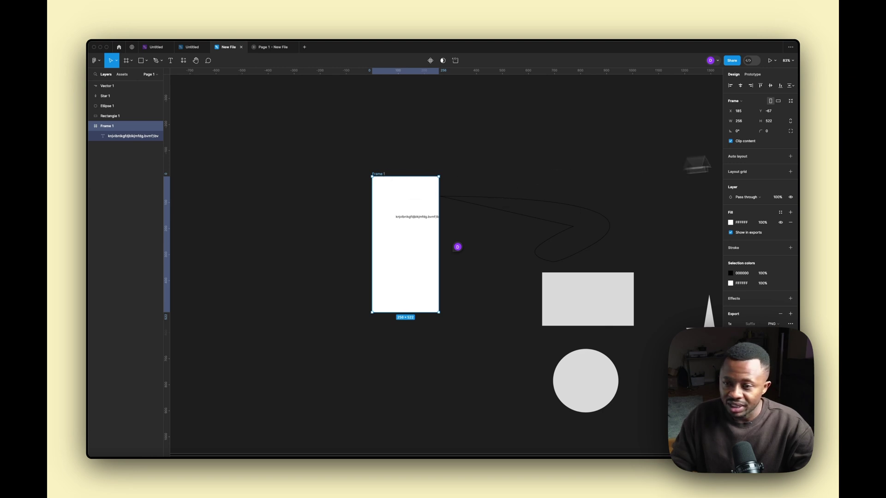
{"action": "left_click", "coordinate": [790, 121]}
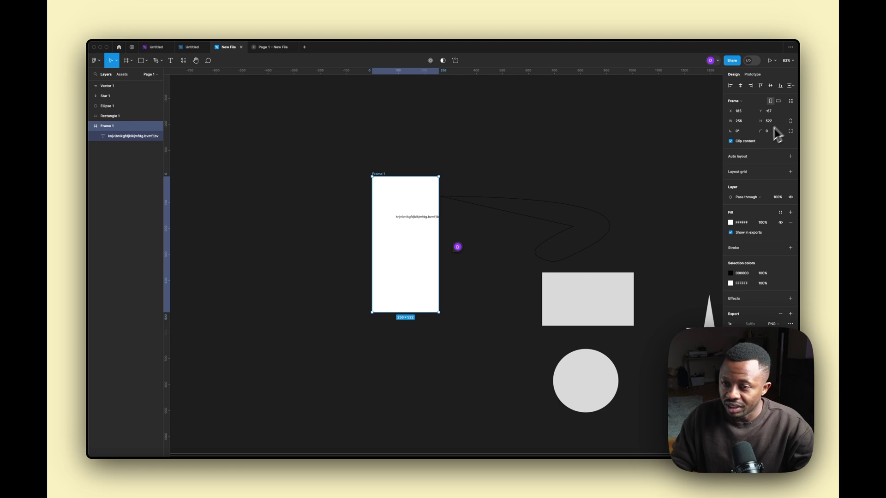
Step: Try the white frame in landscape orientation, return it to portrait, and look through its layer blend modes
{"action": "left_click", "coordinate": [778, 101]}
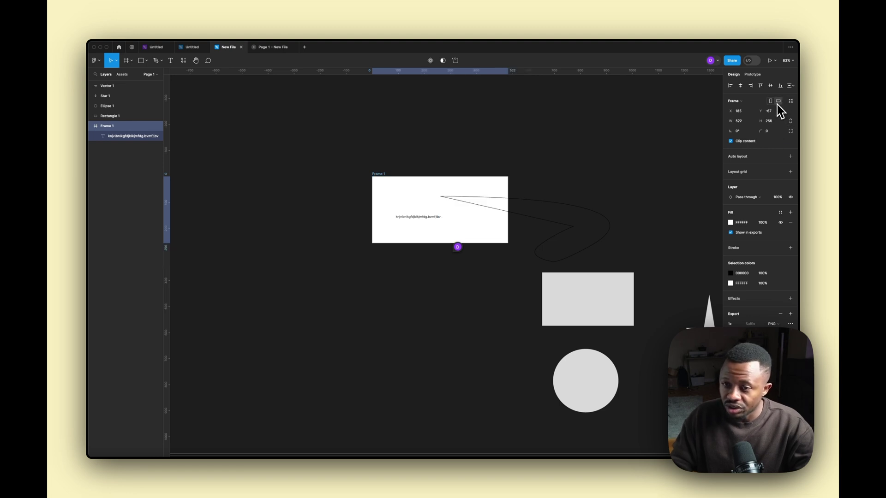
{"action": "left_click", "coordinate": [771, 101]}
{"action": "left_click", "coordinate": [778, 102]}
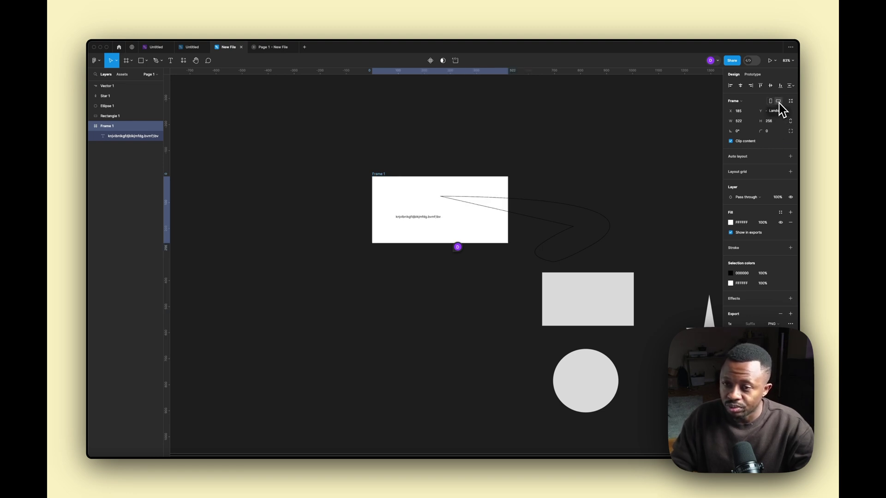
{"action": "left_click", "coordinate": [770, 102]}
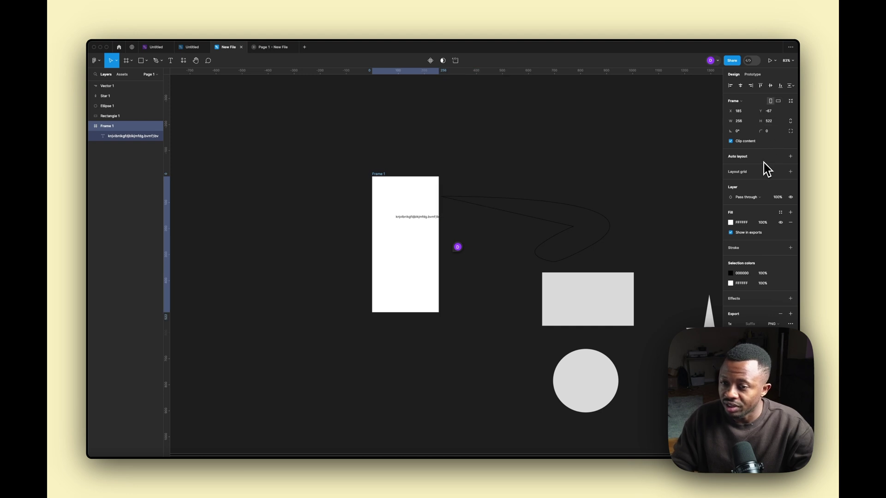
{"action": "left_click", "coordinate": [754, 198]}
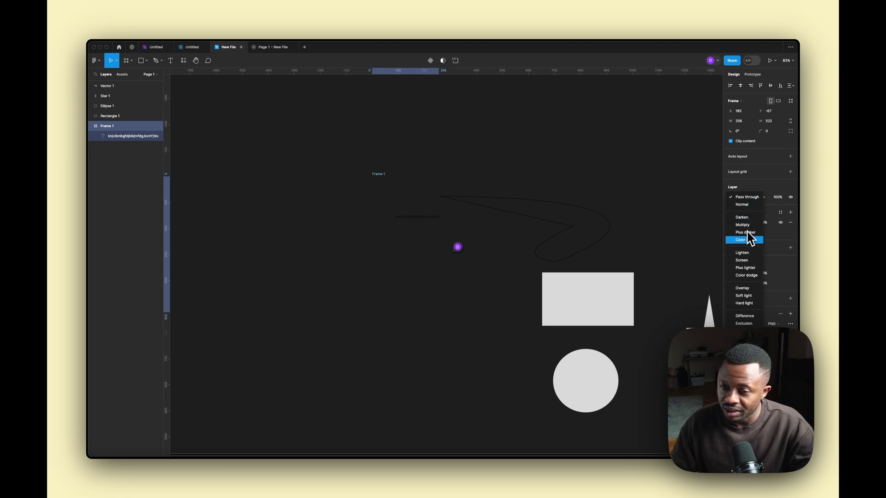
{"action": "left_click", "coordinate": [756, 197]}
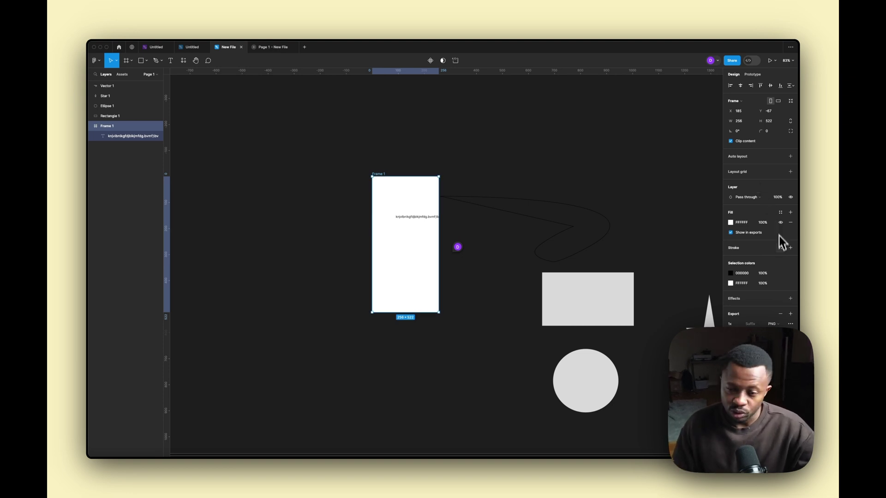
Step: Make the white frame a flow starting point in the prototype settings
{"action": "left_click", "coordinate": [756, 74]}
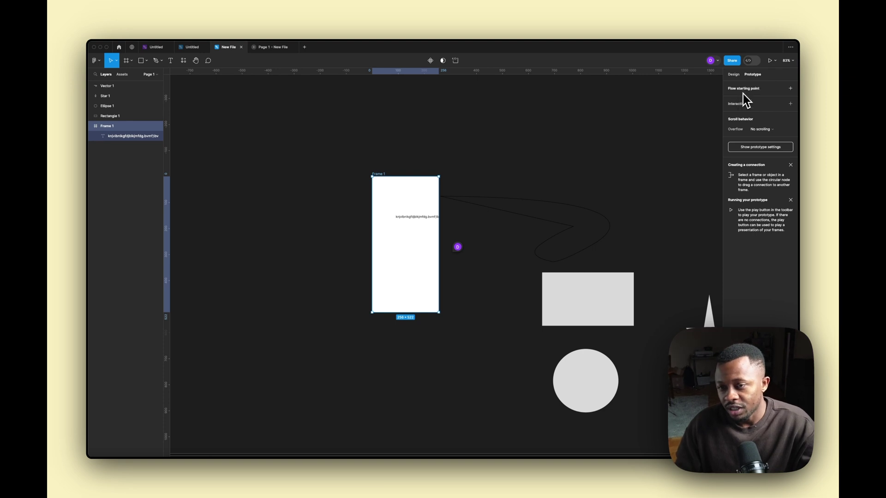
{"action": "left_click", "coordinate": [790, 88]}
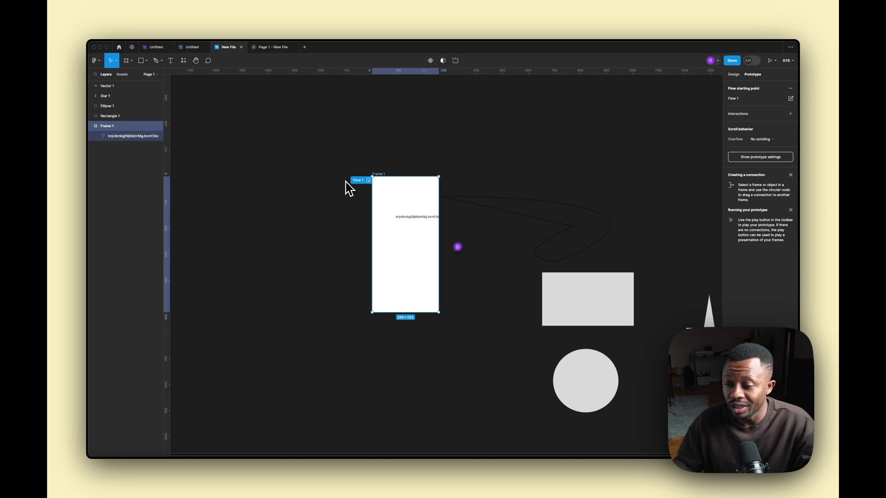
{"action": "left_click_drag", "start_coordinate": [359, 182], "coordinate": [522, 290]}
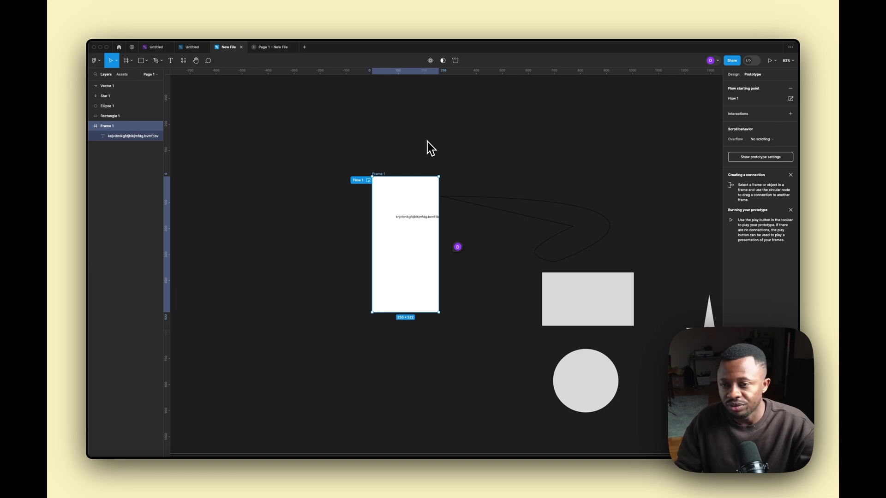
Step: Add an On click interaction with no action to the white frame and review the trigger and scroll overflow options
{"action": "left_click", "coordinate": [790, 114]}
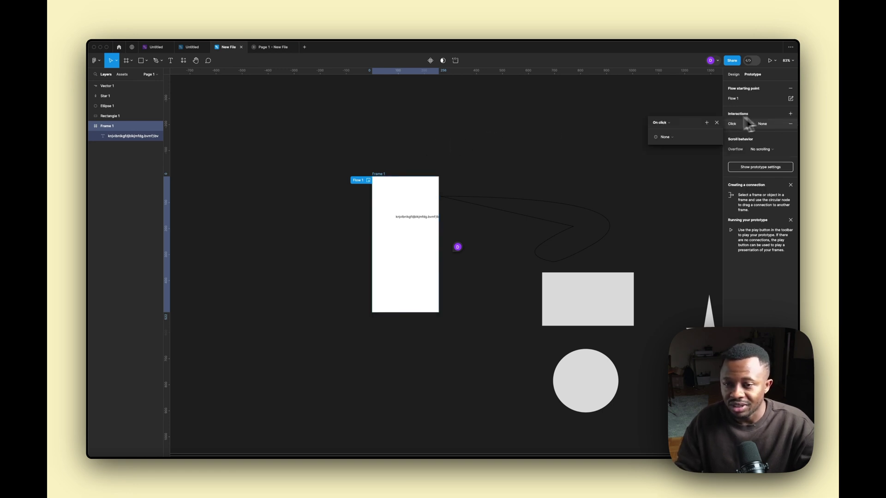
{"action": "left_click", "coordinate": [671, 124]}
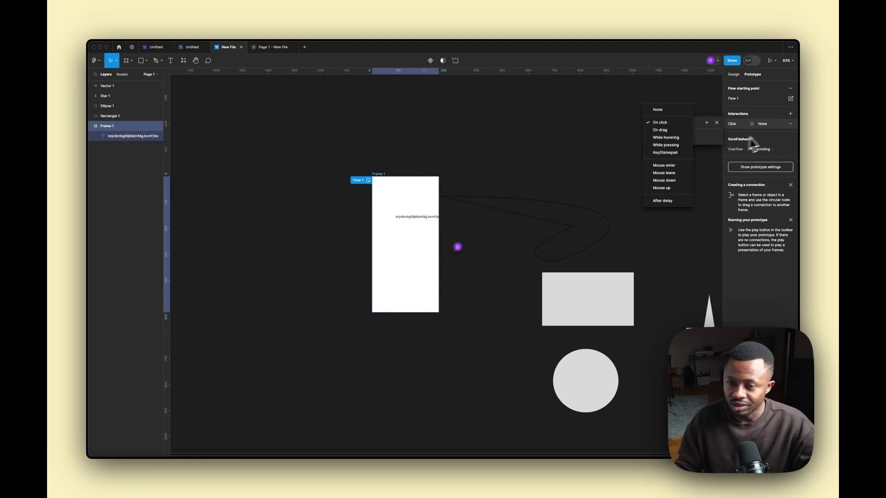
{"action": "left_click", "coordinate": [776, 116]}
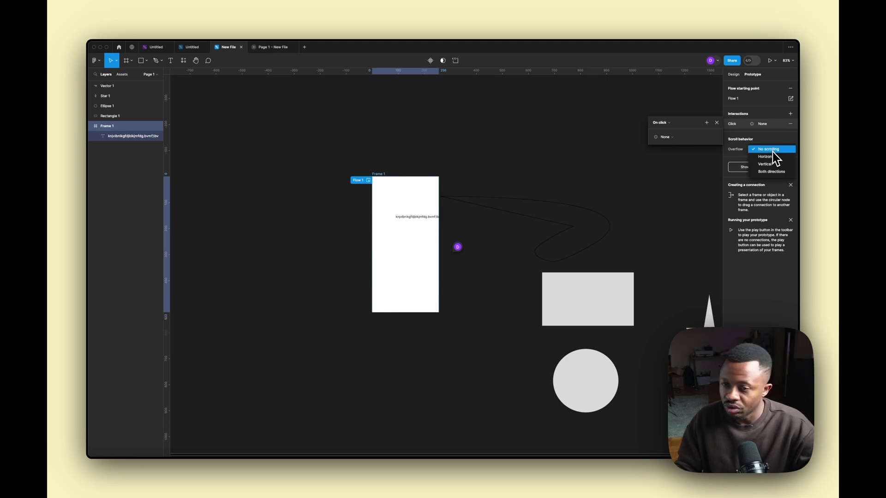
{"action": "left_click", "coordinate": [769, 157]}
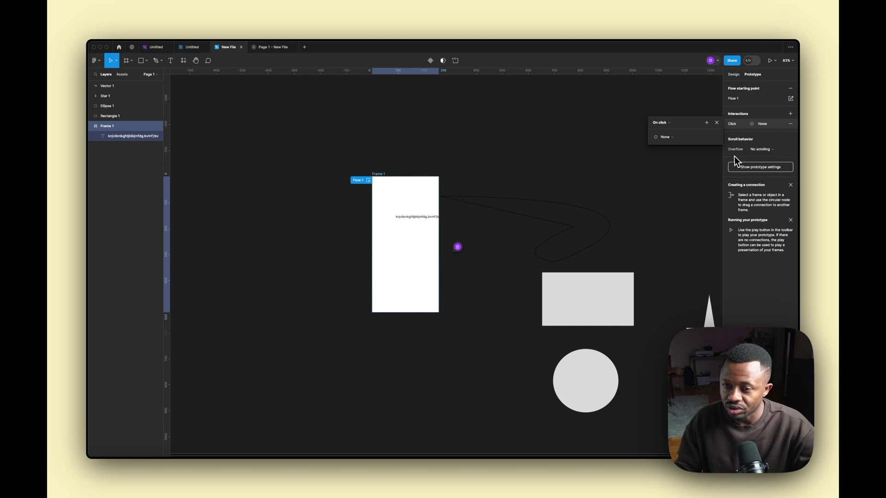
Step: Review the file's prototype settings and the available preview devices, and return to the page's design properties
{"action": "left_click", "coordinate": [761, 170]}
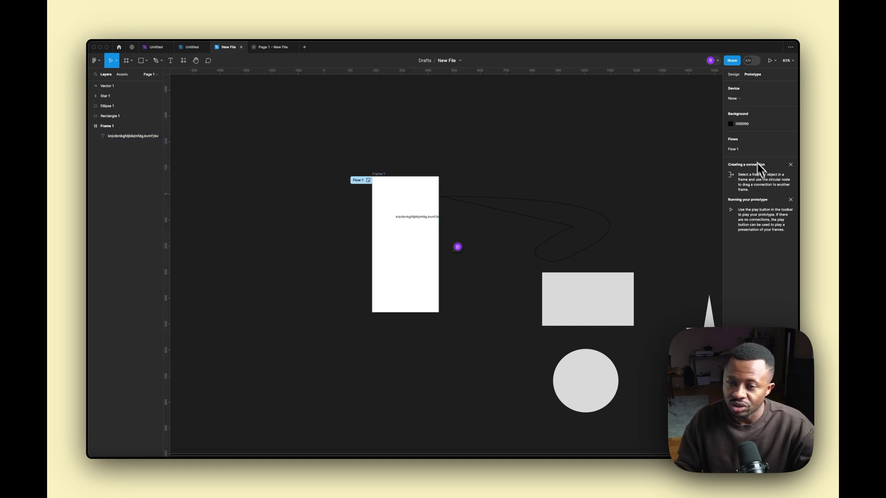
{"action": "left_click", "coordinate": [743, 99]}
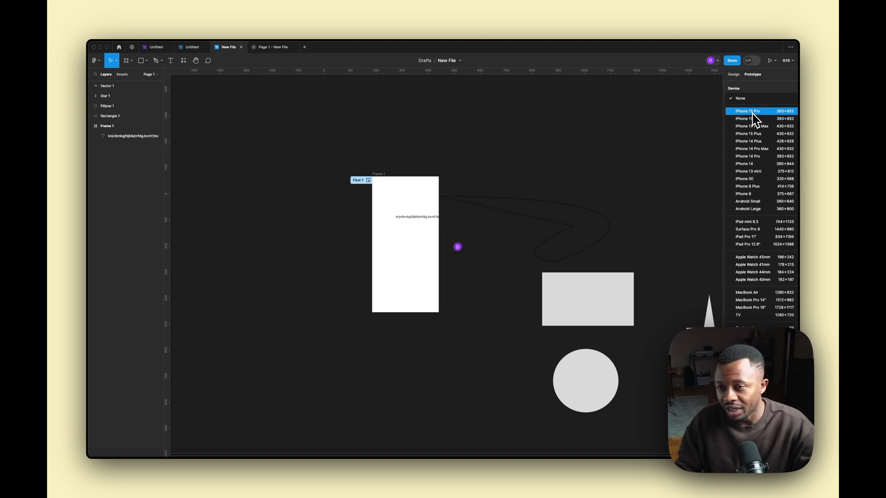
{"action": "left_click", "coordinate": [747, 99]}
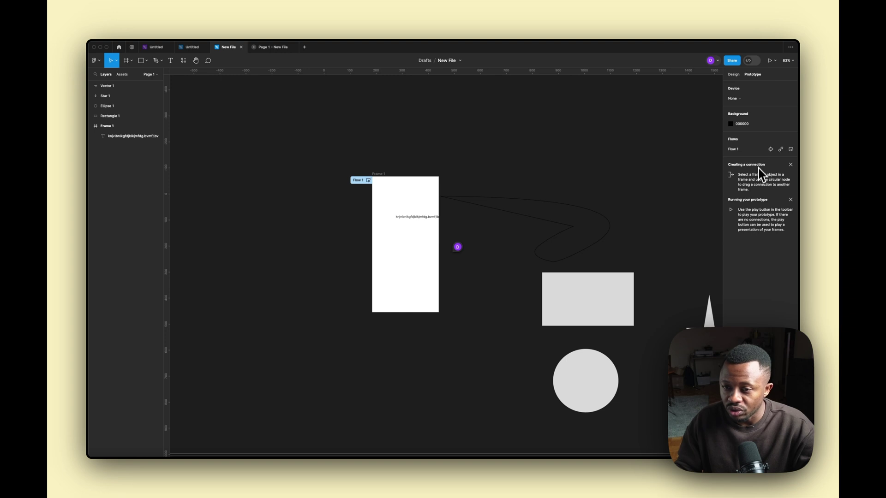
{"action": "left_click", "coordinate": [733, 75]}
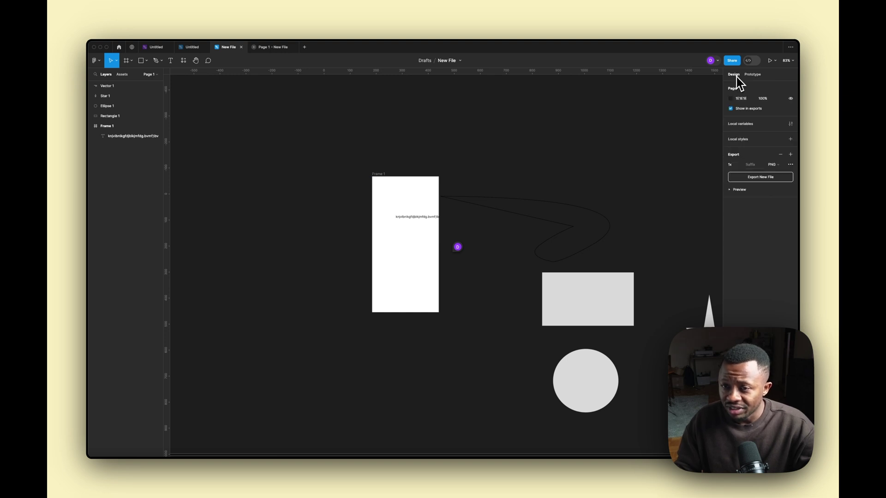